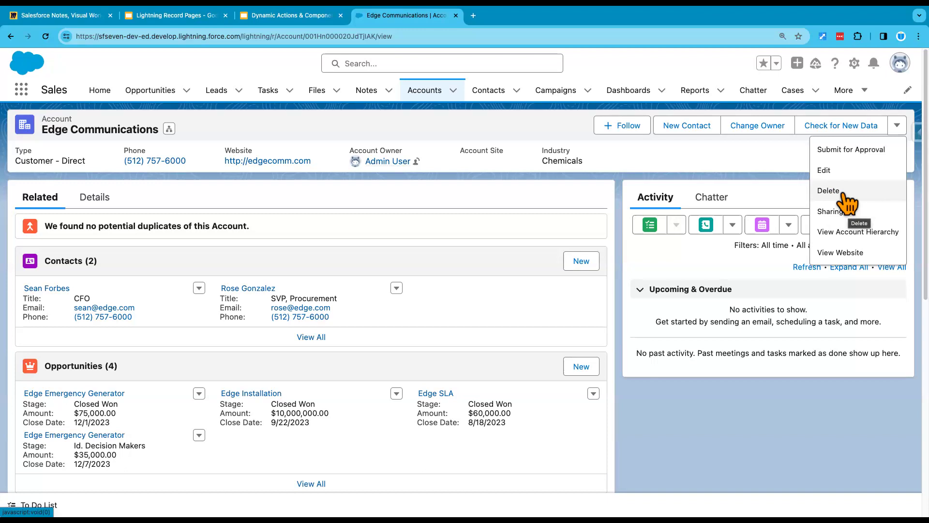
Open the Edge Communications account's record page for editing in Lightning App Builder and dismiss the walkthrough hint
click(779, 167)
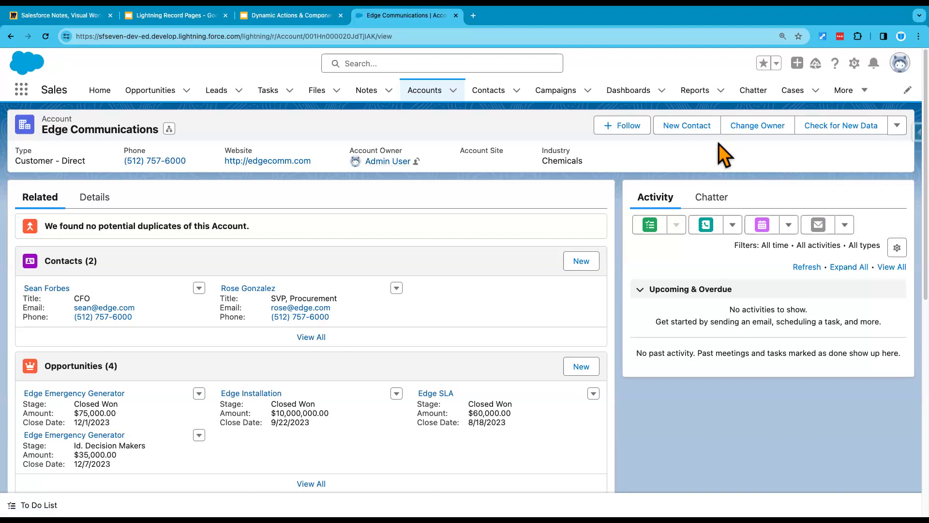
click(855, 65)
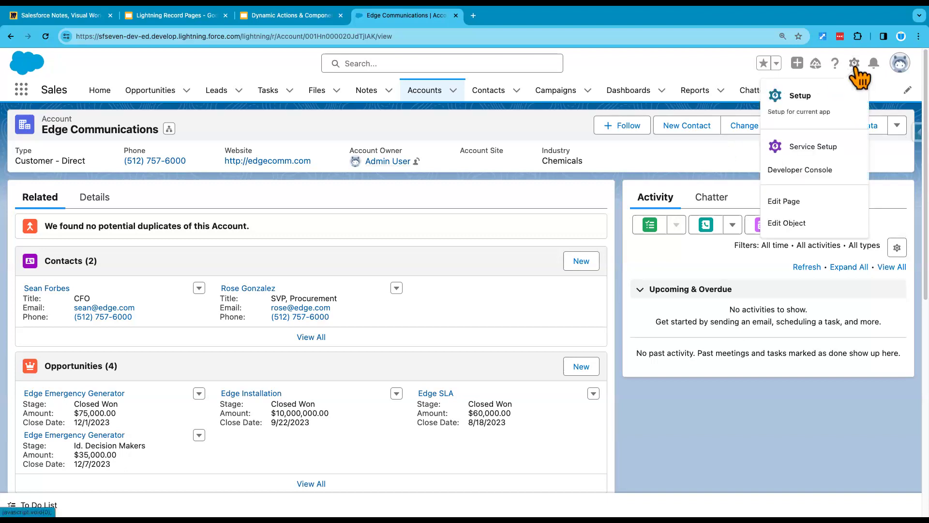
click(794, 204)
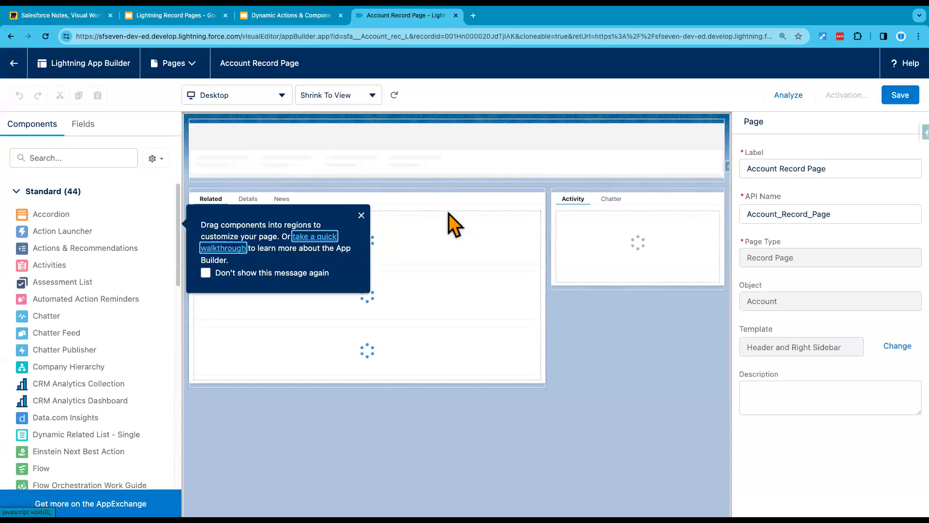
click(361, 215)
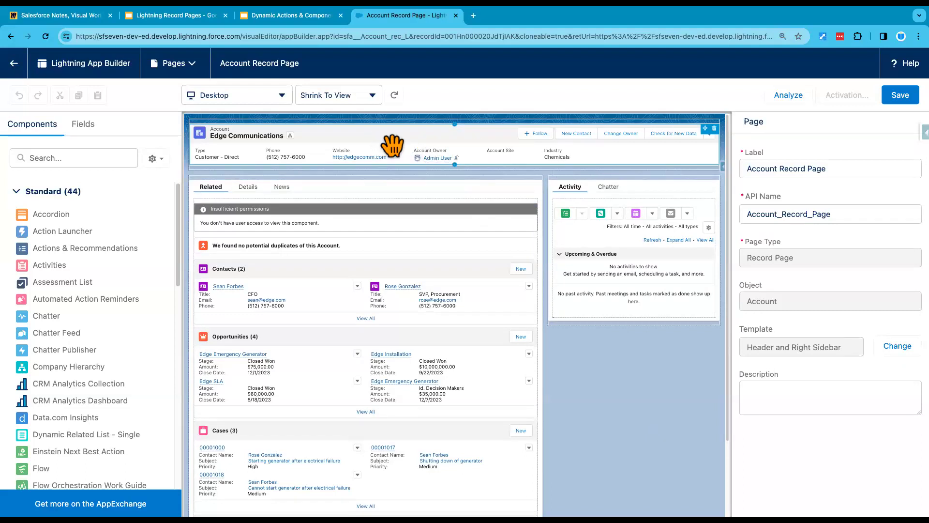
Start the Dynamic Actions upgrade for the Highlights Panel, choosing Migrate to begin with actions from an existing page layout
click(416, 144)
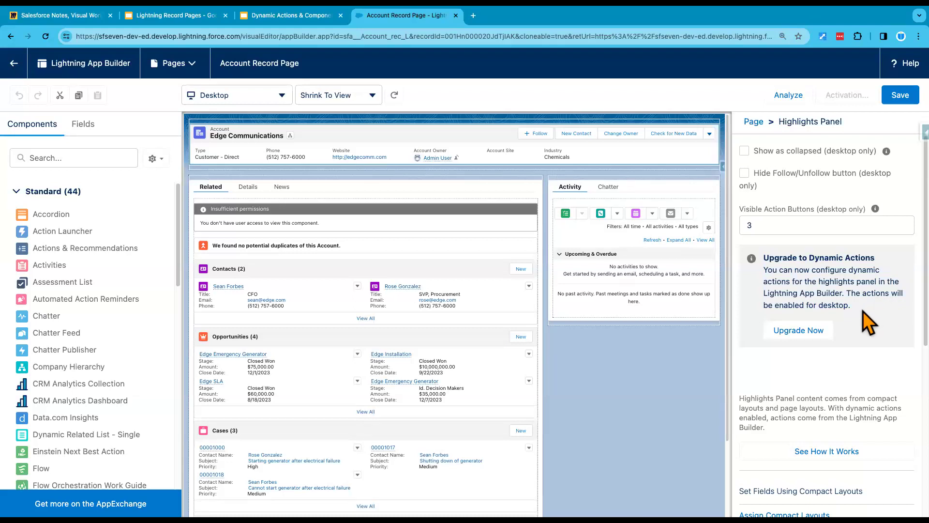
scroll(852, 390, down, 3)
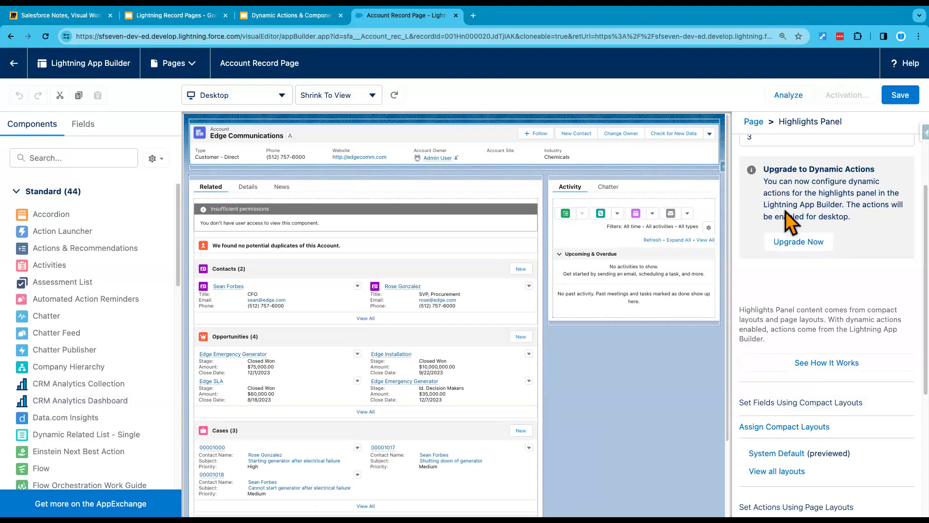
scroll(789, 224, up, 3)
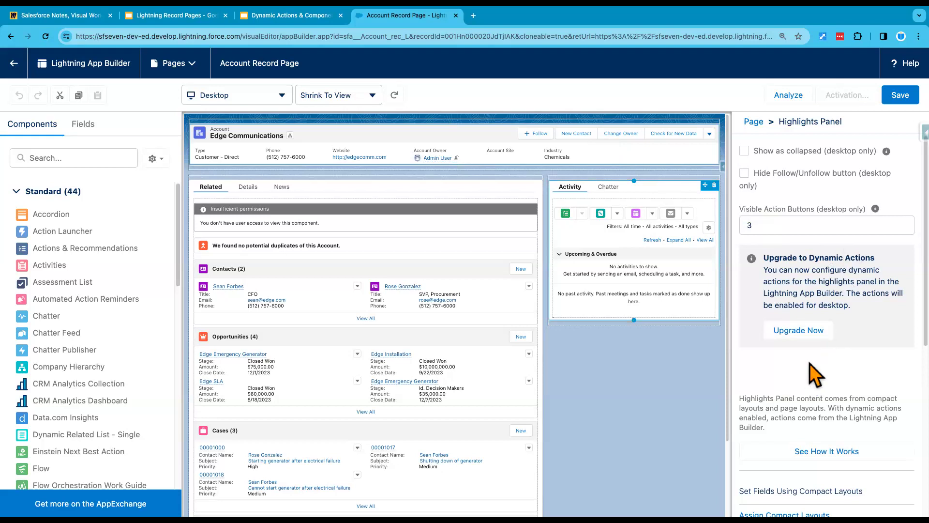
click(803, 331)
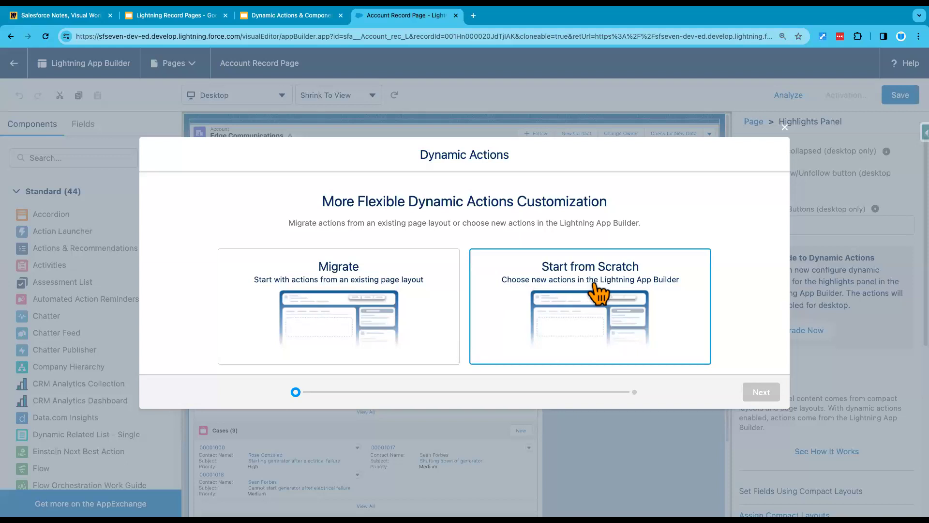
click(394, 317)
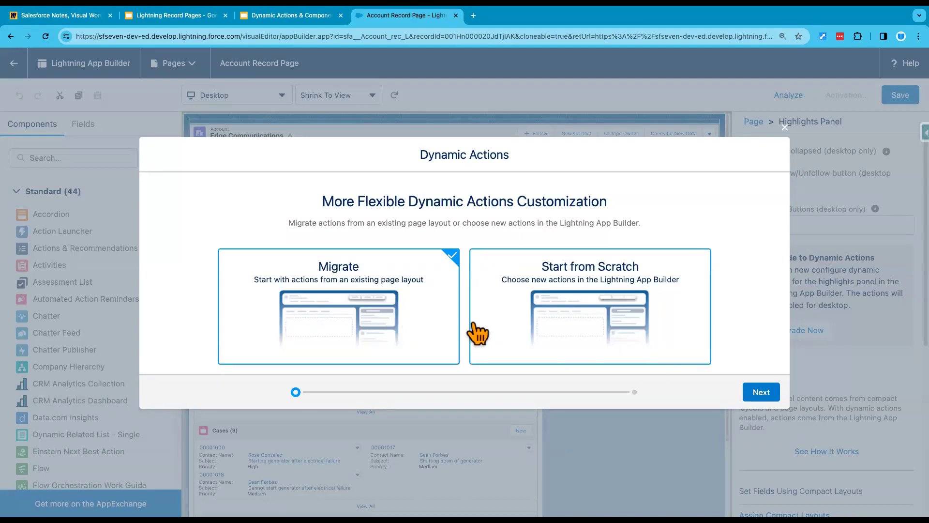
click(754, 396)
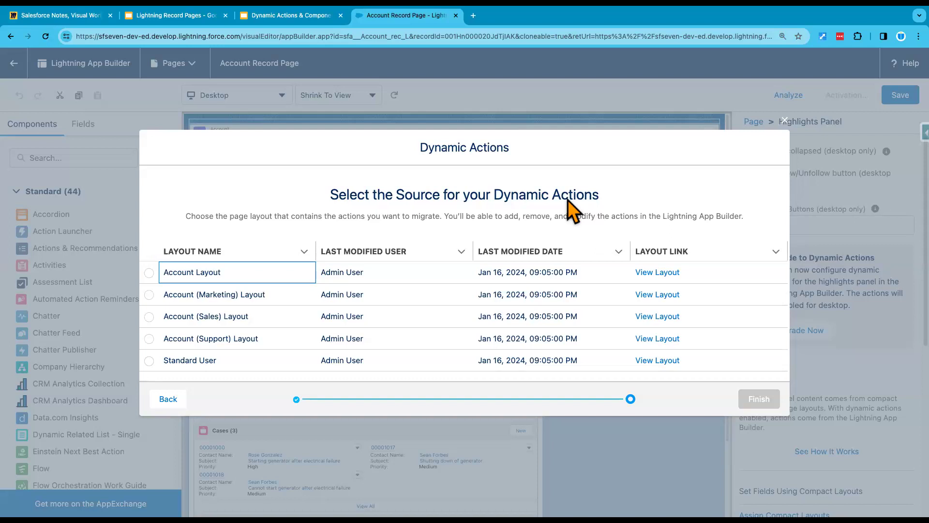
Duplicate the Account Record Page browser tab and exit the App Builder in the copy to the Edge Communications record
click(472, 15)
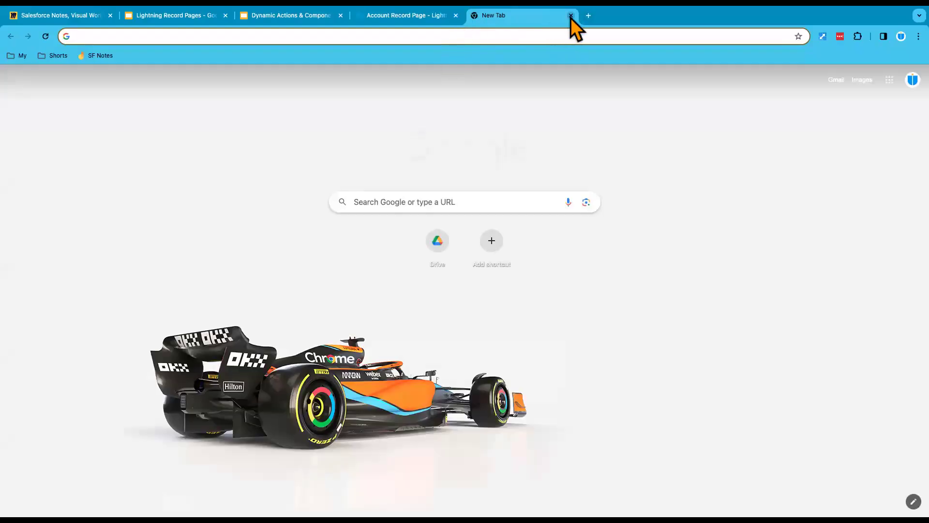
click(570, 15)
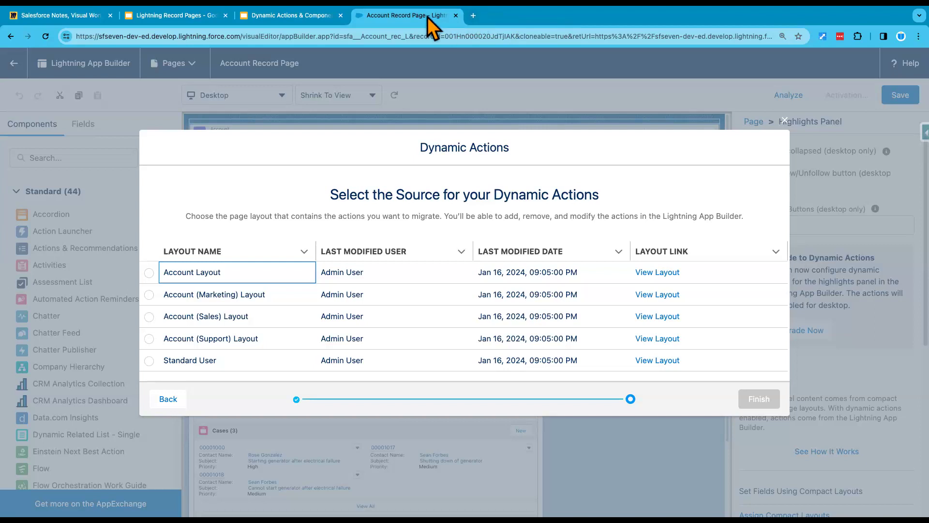
right_click(428, 16)
click(448, 79)
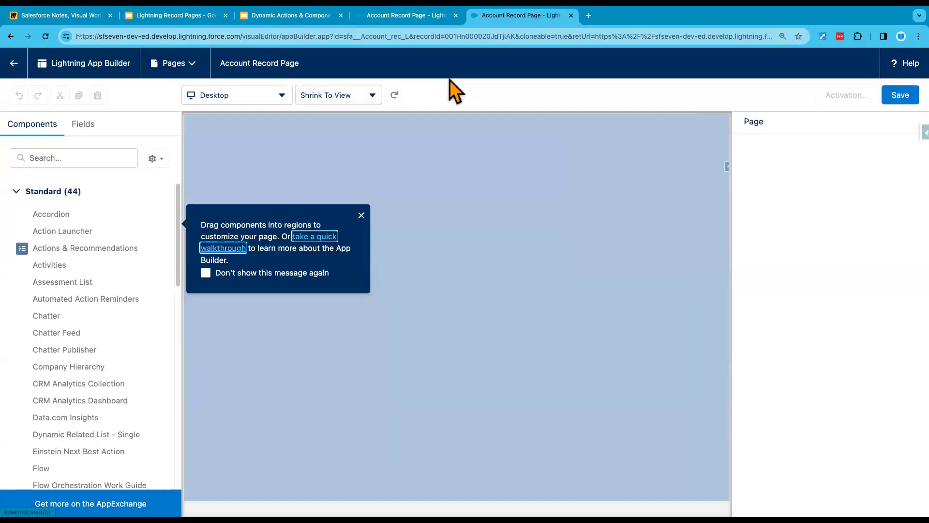
click(14, 70)
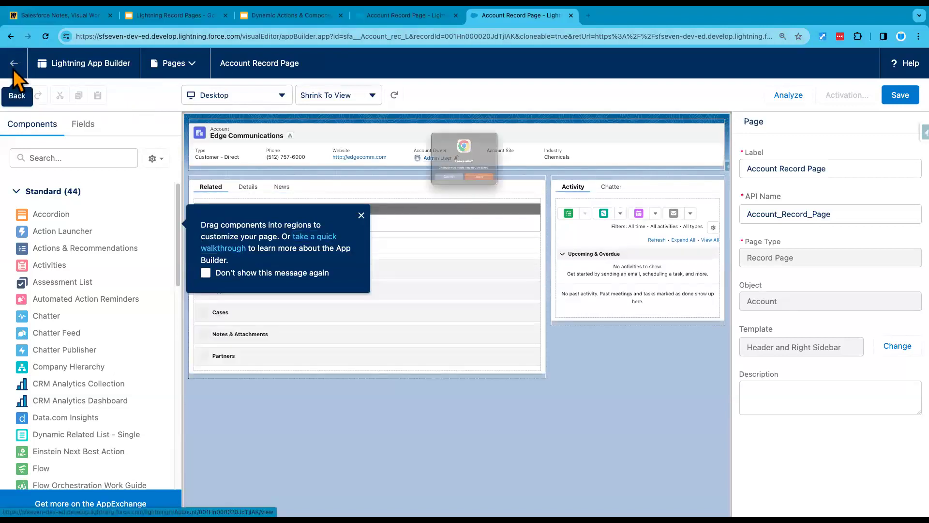
click(506, 197)
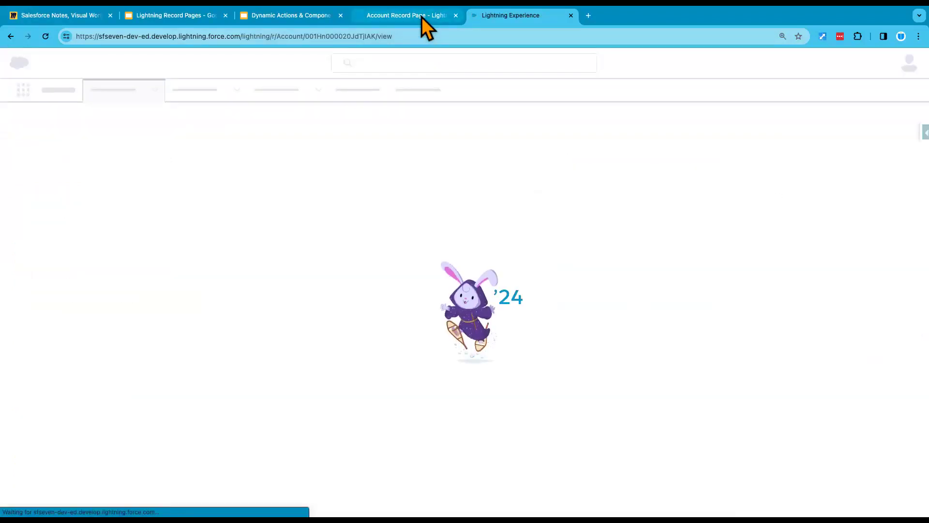
click(422, 19)
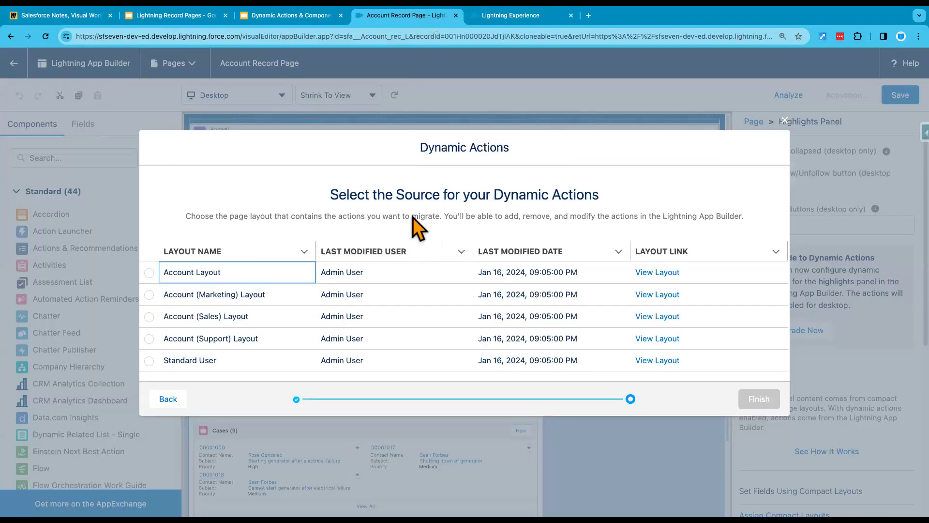
click(498, 17)
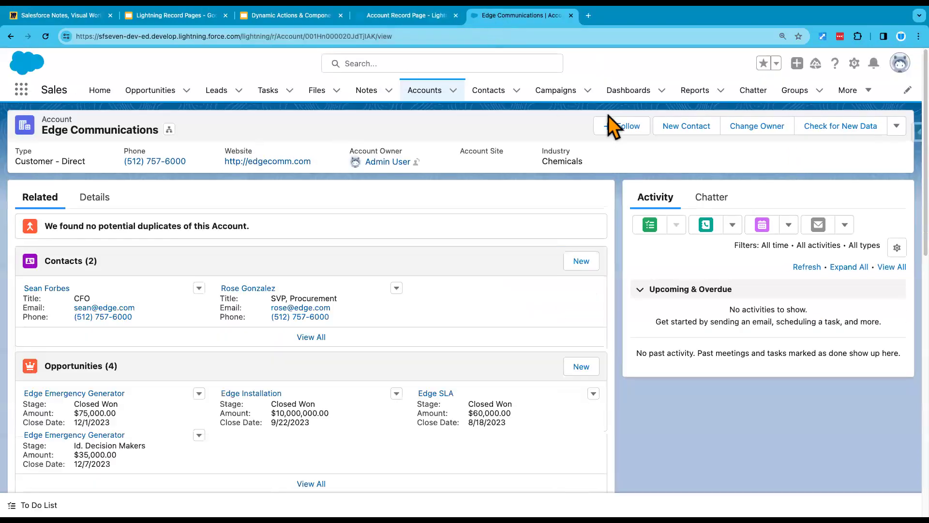
Open Setup from the account record and display the Account object's page layouts in Object Manager
click(854, 65)
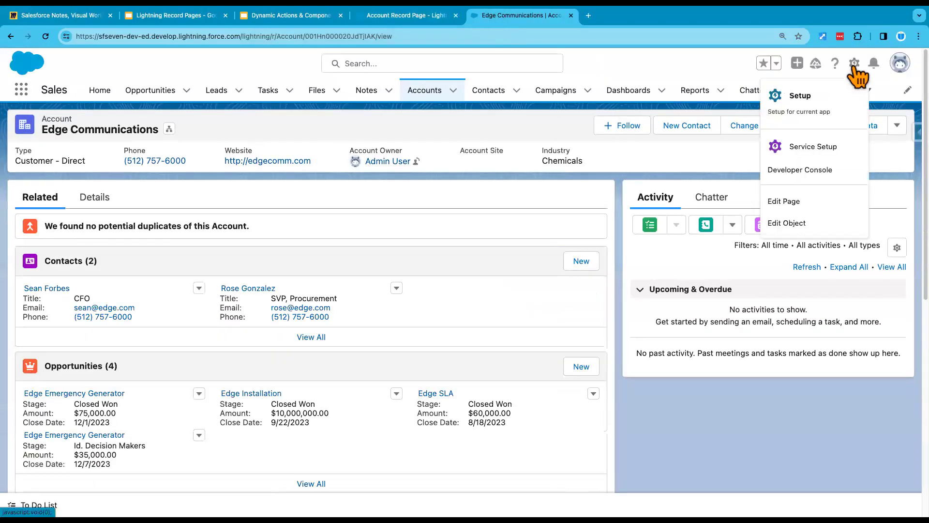
click(824, 113)
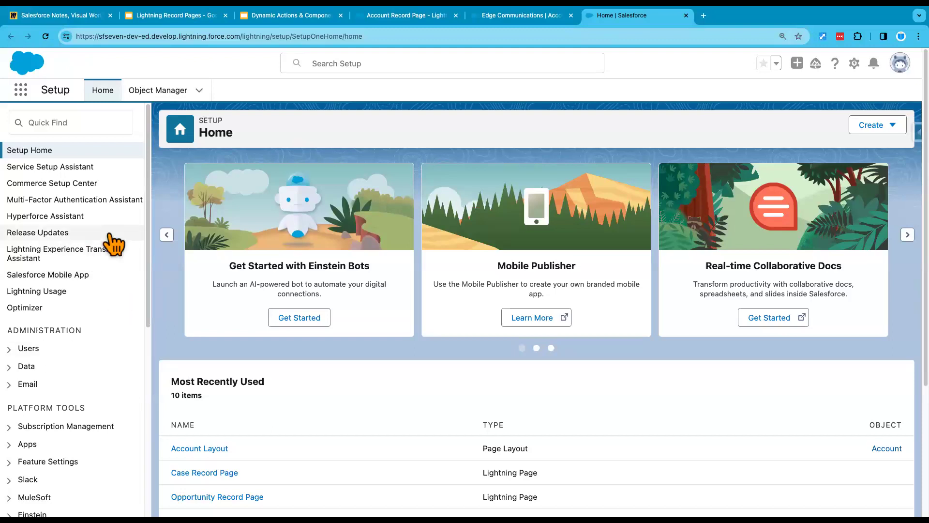
click(163, 94)
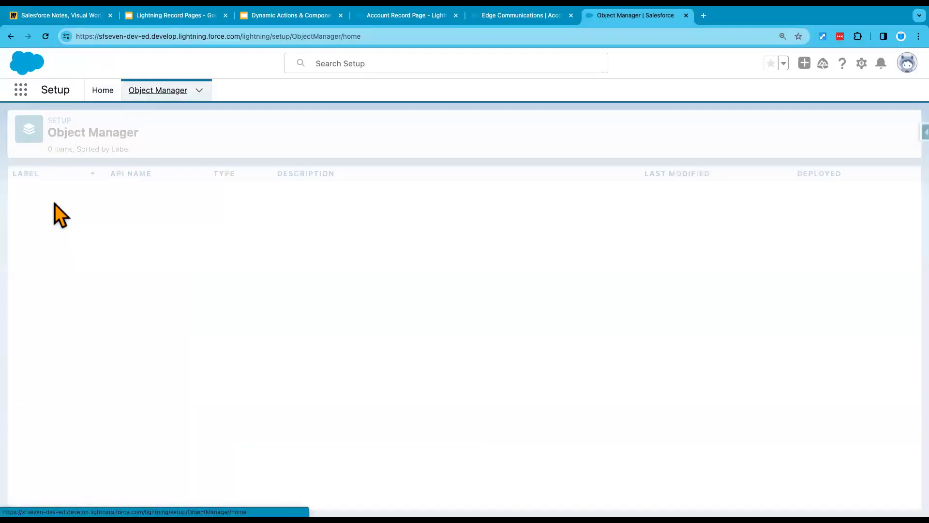
click(25, 193)
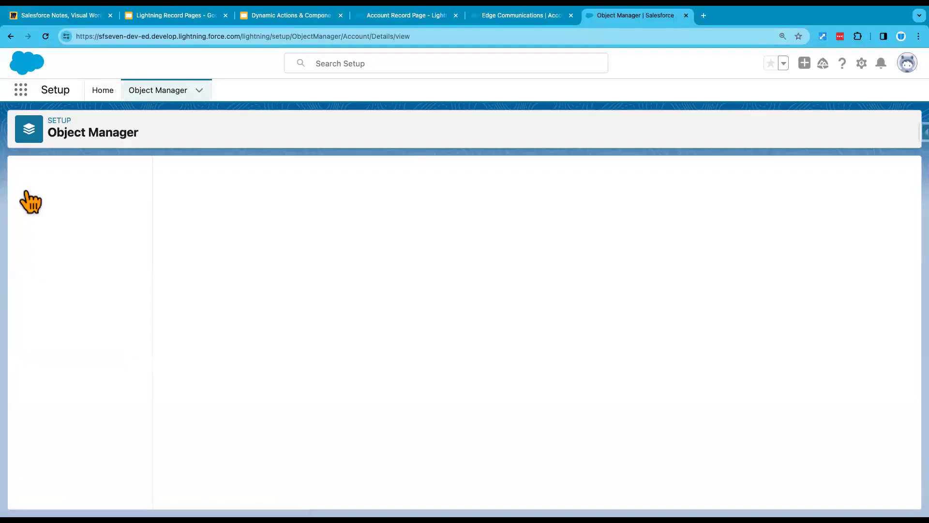
click(54, 217)
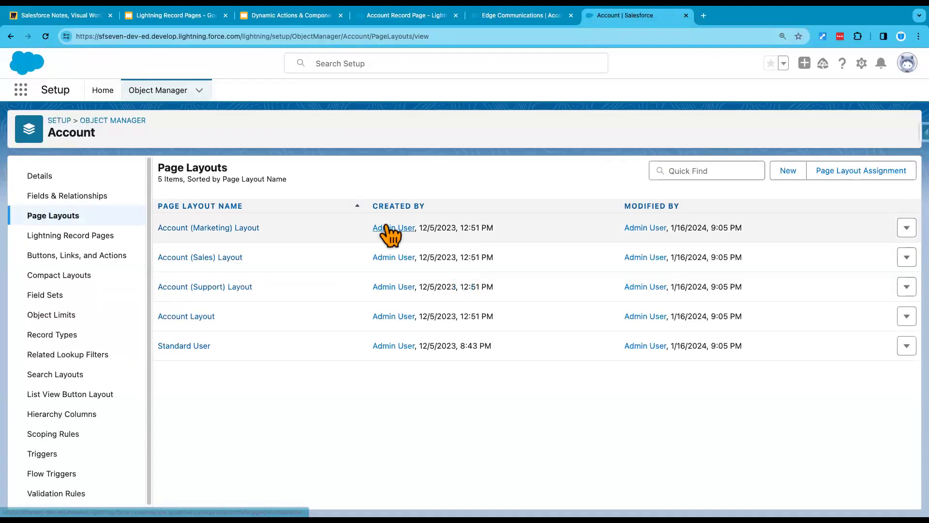
Examine the Account page layout assignments to find which layout the System Administrator profile uses
click(864, 174)
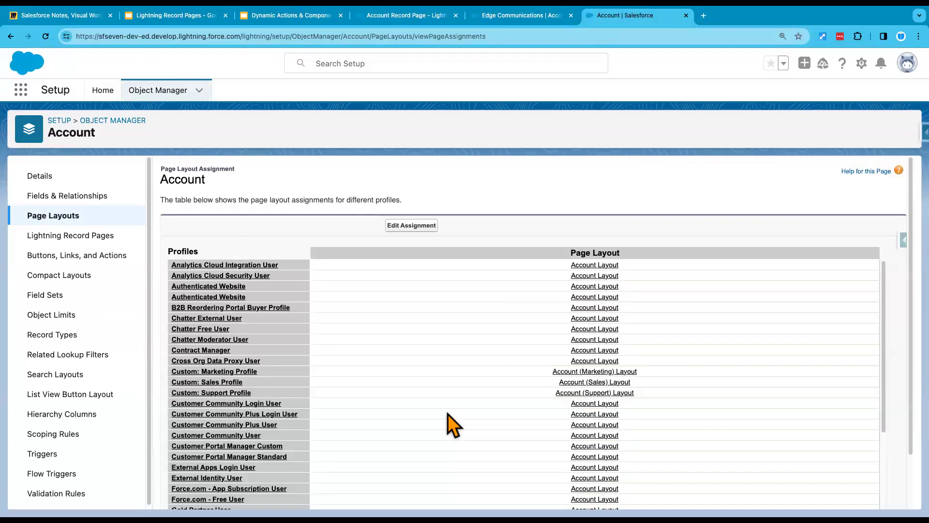
scroll(448, 413, down, 5)
scroll(448, 414, down, 2)
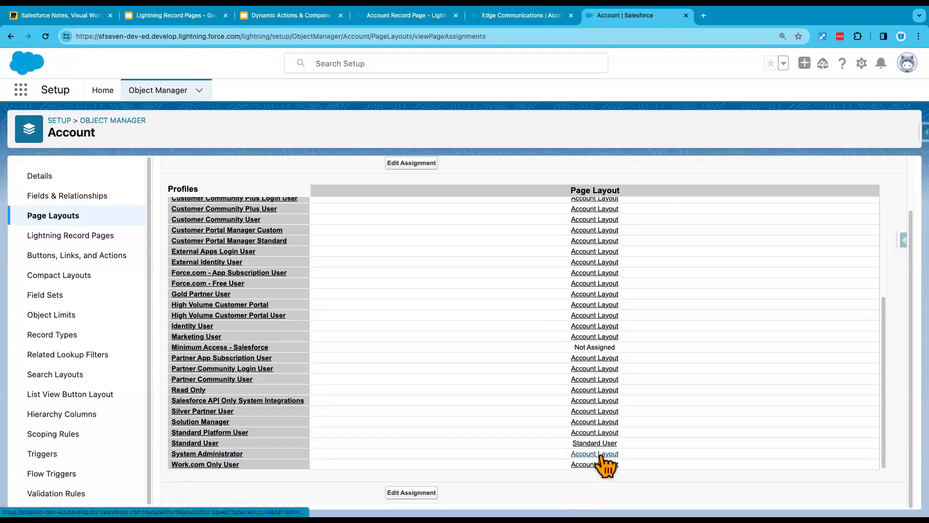
Return to the Dynamic Actions migration, select Account Layout as the source and finish the upgrade
click(508, 17)
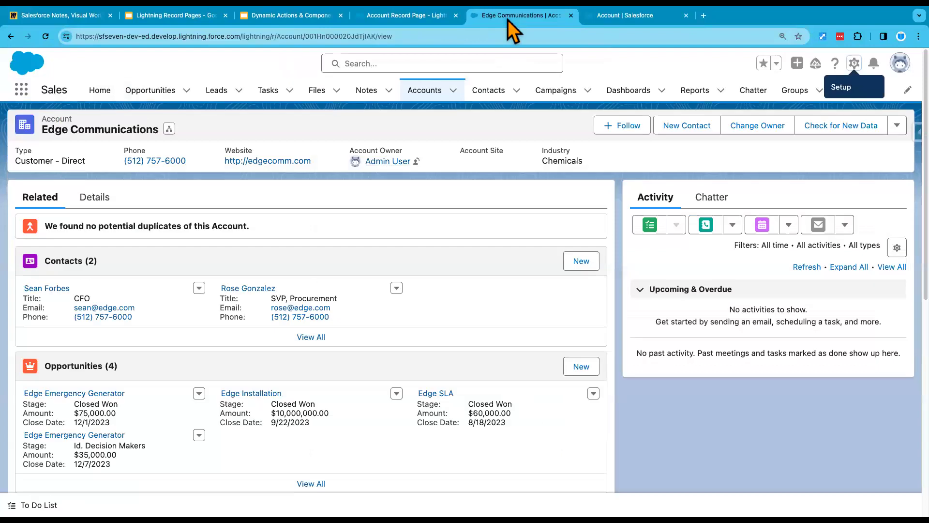
click(419, 19)
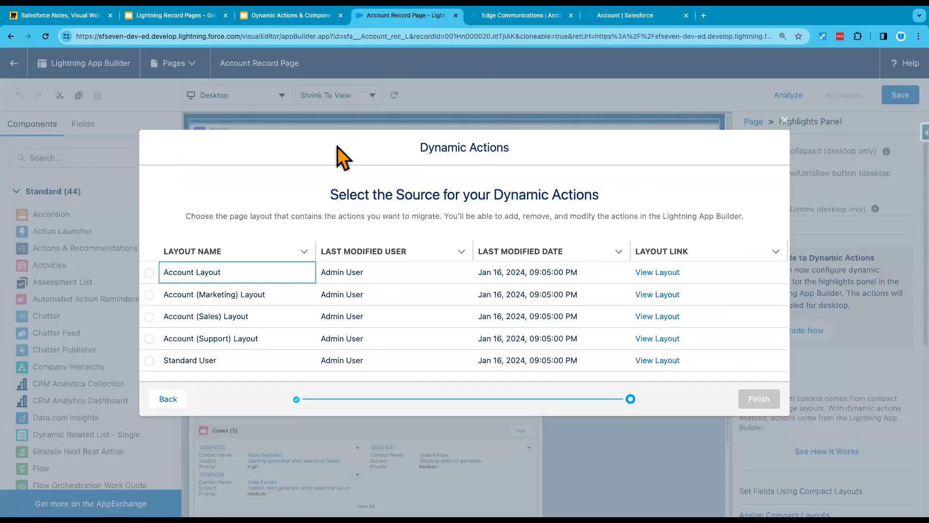
click(149, 273)
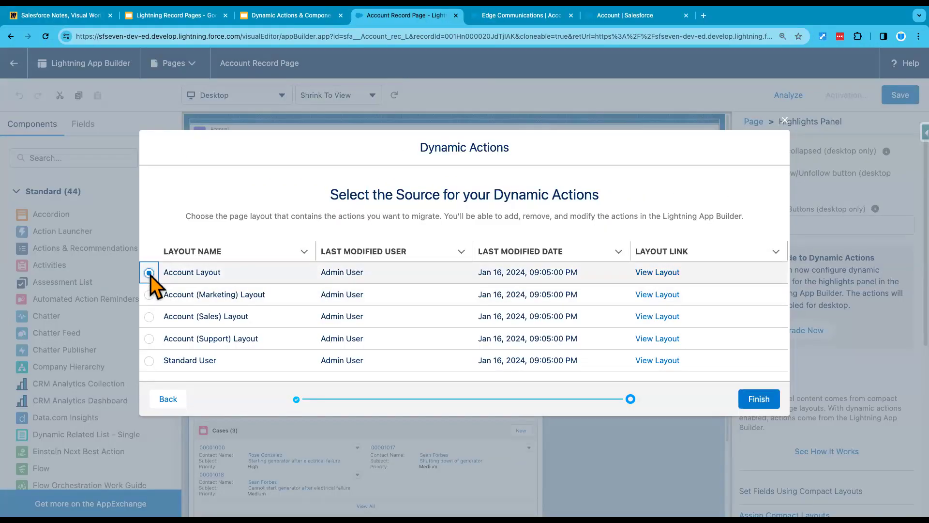
click(149, 360)
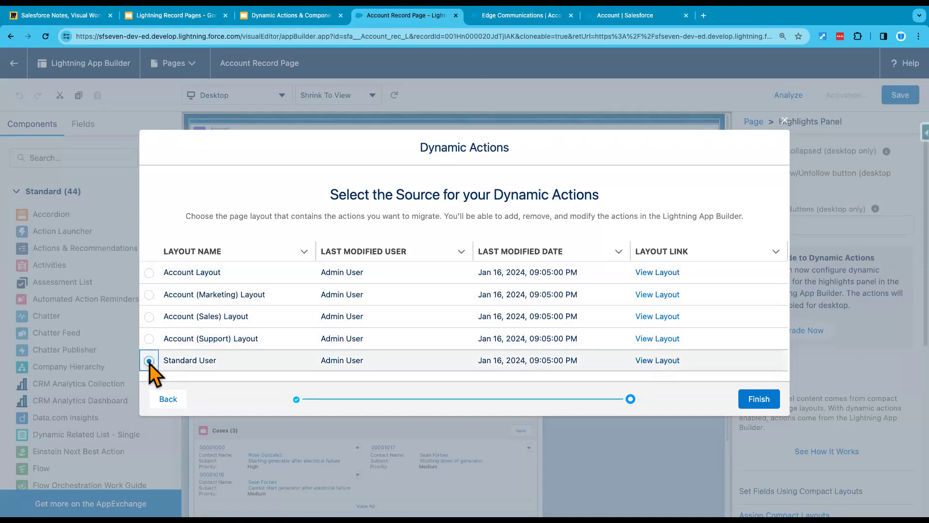
click(149, 273)
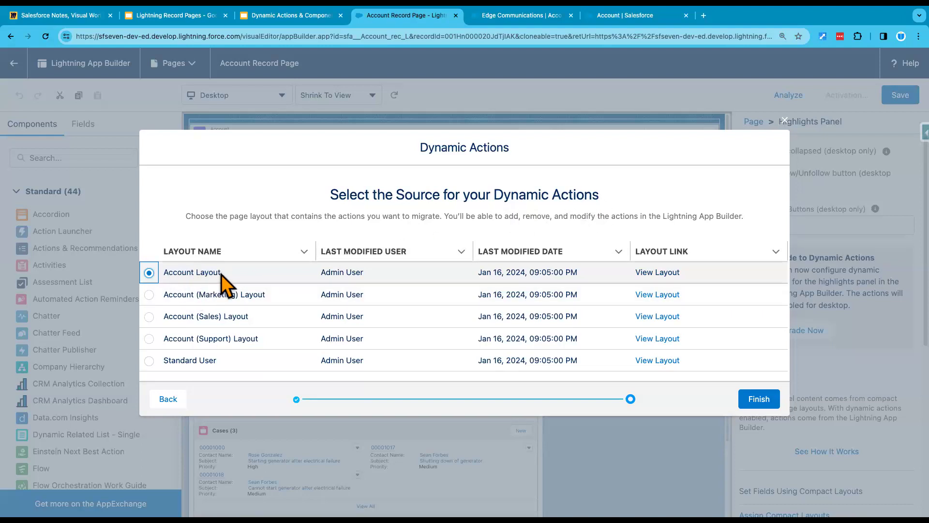
click(759, 400)
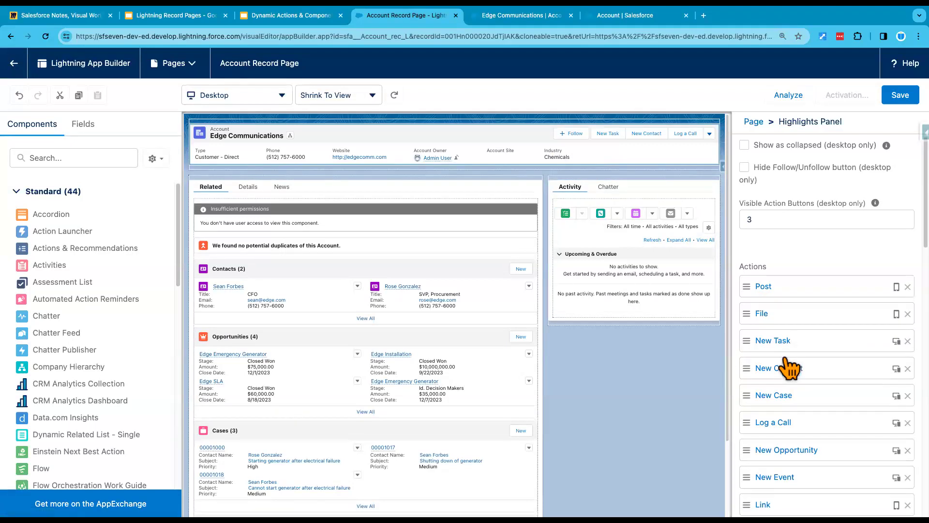
Open the Delete action in the Highlights Panel's action list and start adding a visibility filter
scroll(788, 365, down, 2)
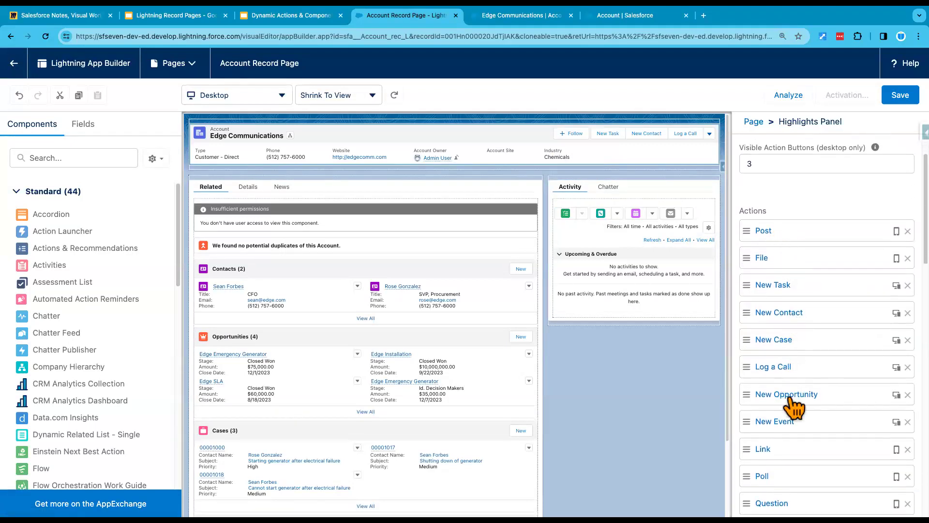
scroll(794, 404, down, 3)
scroll(806, 244, down, 10)
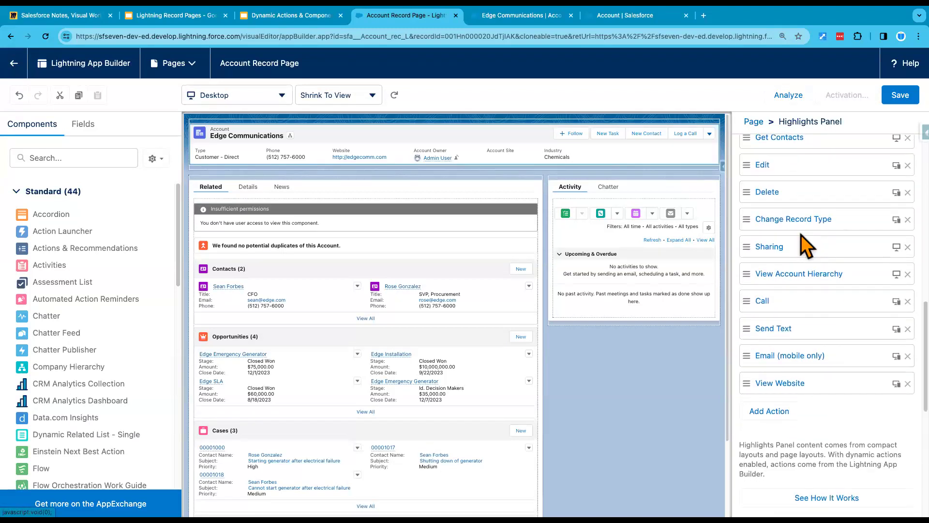
scroll(801, 237, up, 4)
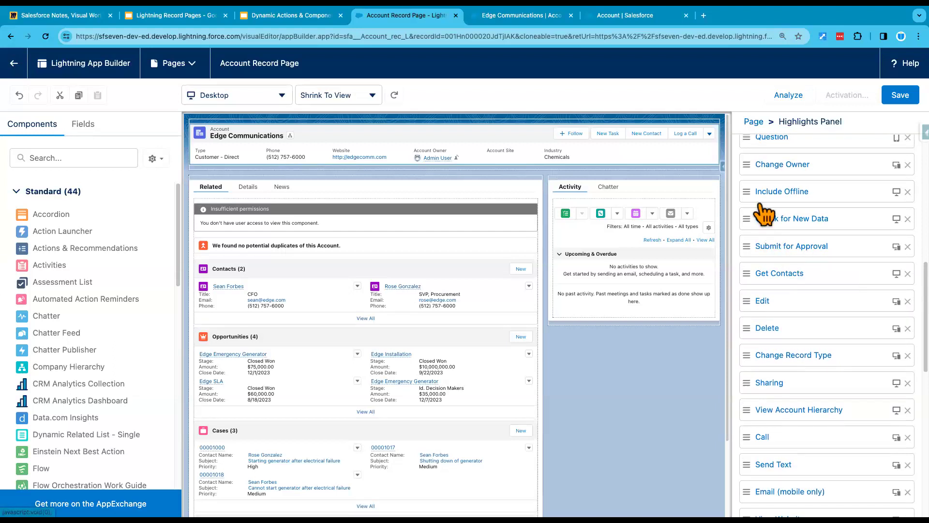
click(816, 334)
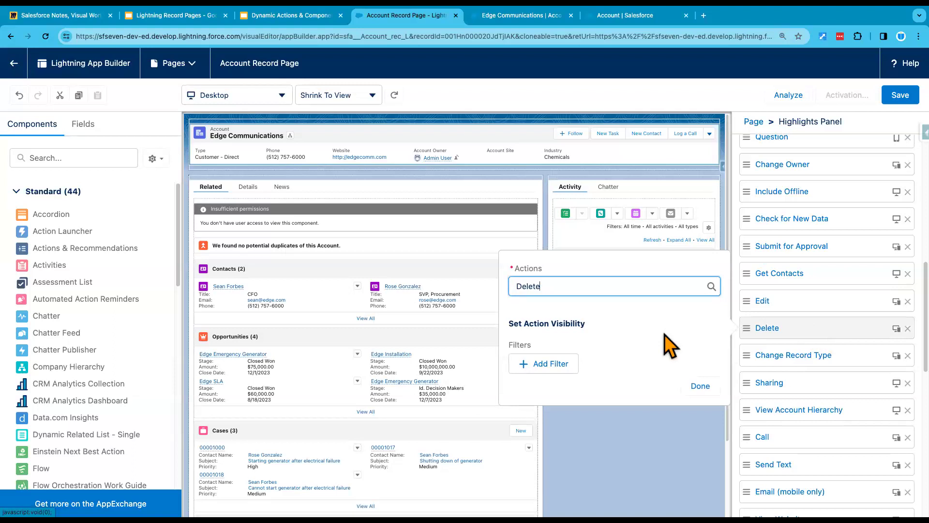
click(628, 338)
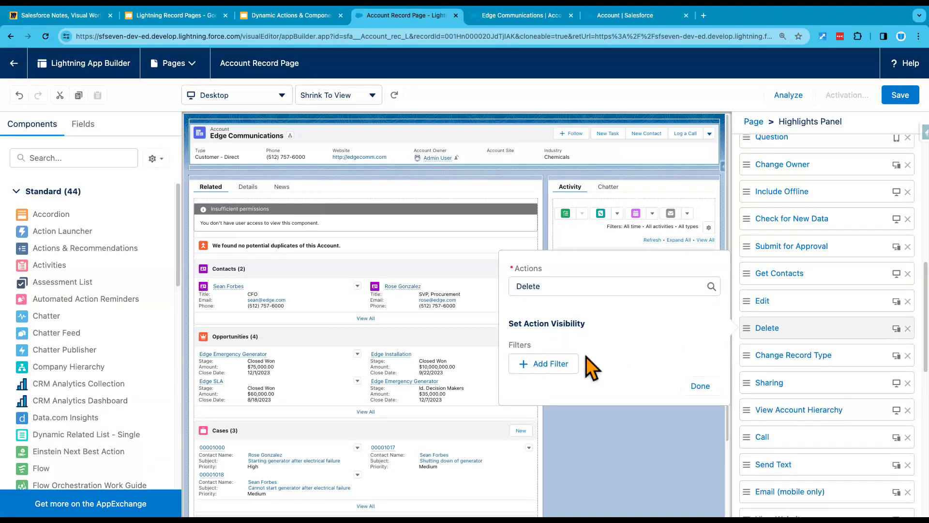
click(550, 372)
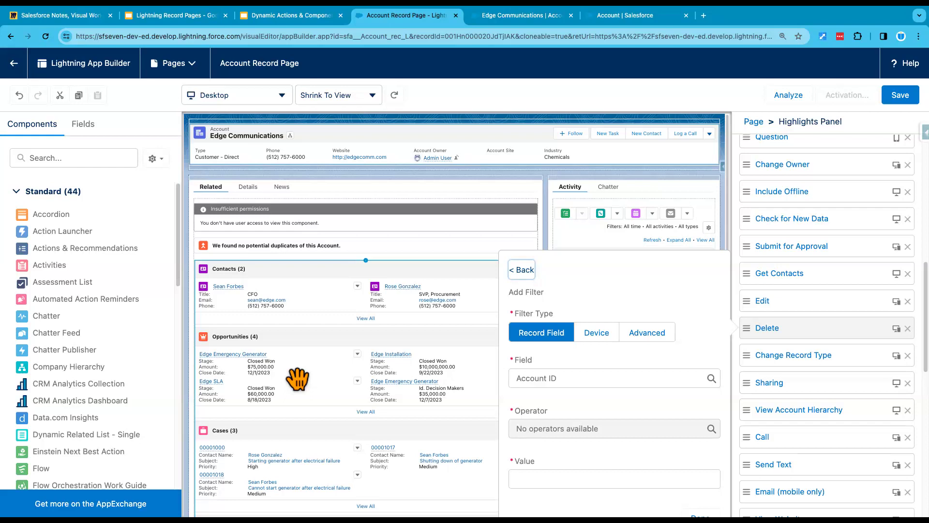
Examine the Device filter type and its form factor values for the Delete action
click(596, 334)
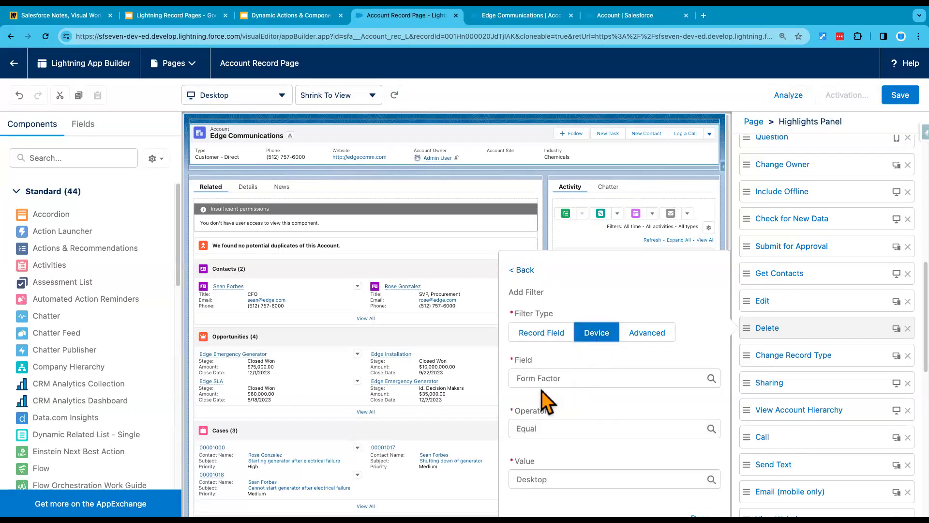
click(558, 477)
click(591, 373)
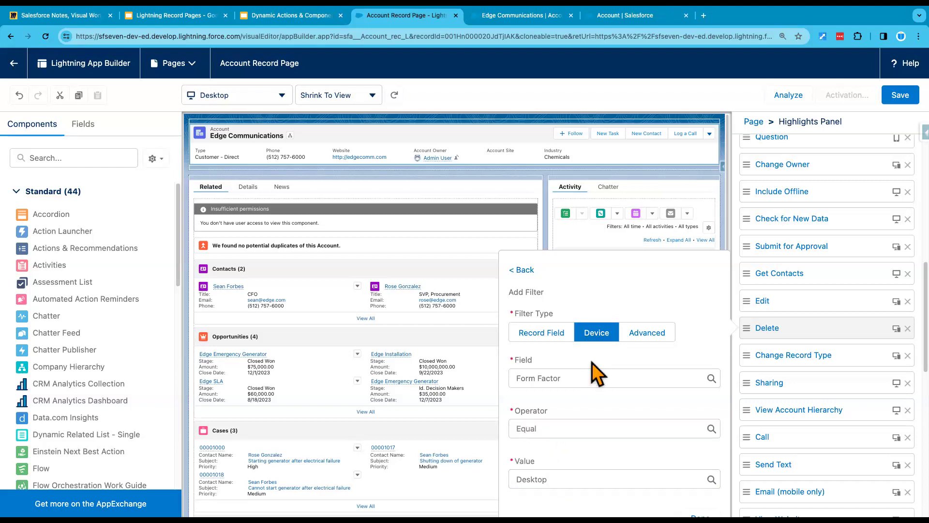
Switch the filter type to Advanced and choose User > Profile > Name as the filter field
click(653, 339)
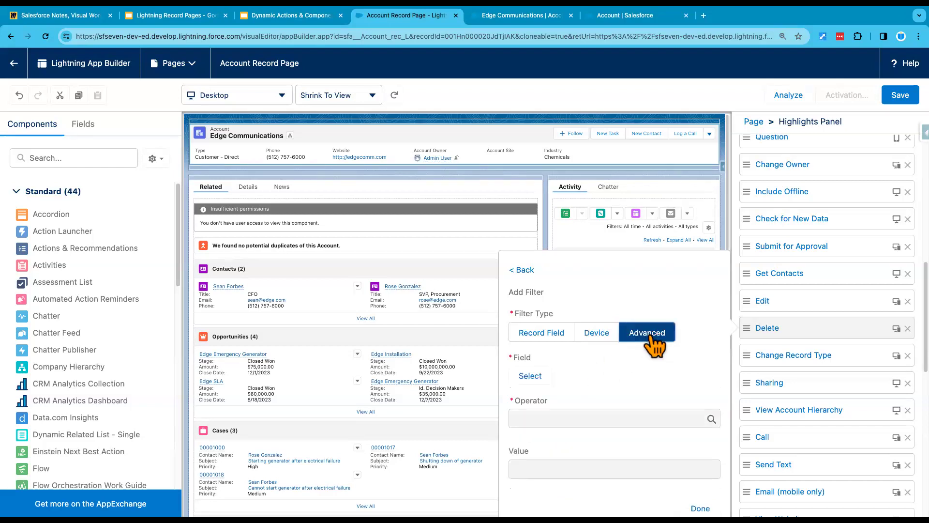
click(536, 379)
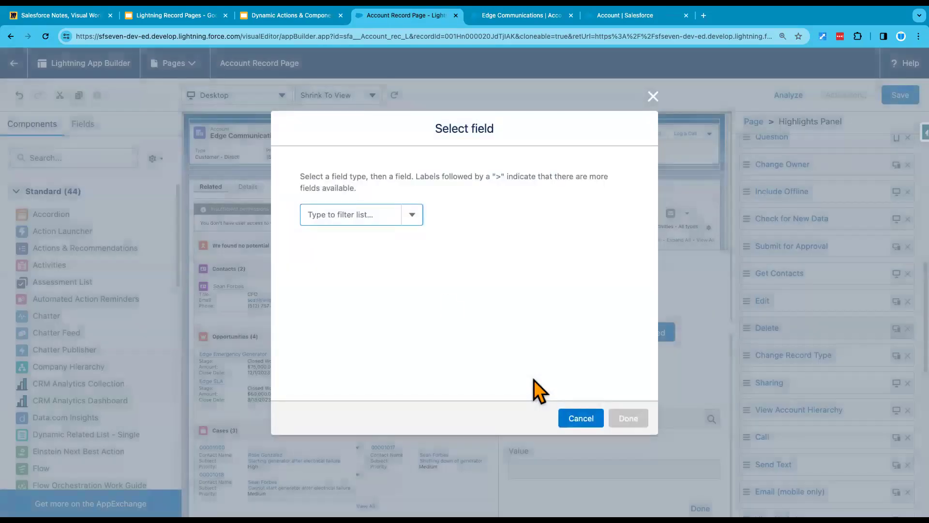
click(369, 214)
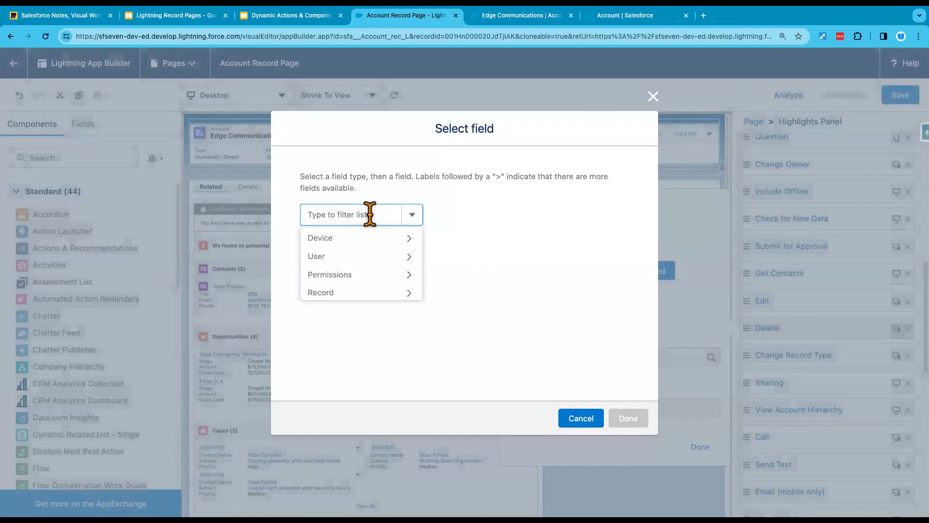
click(353, 257)
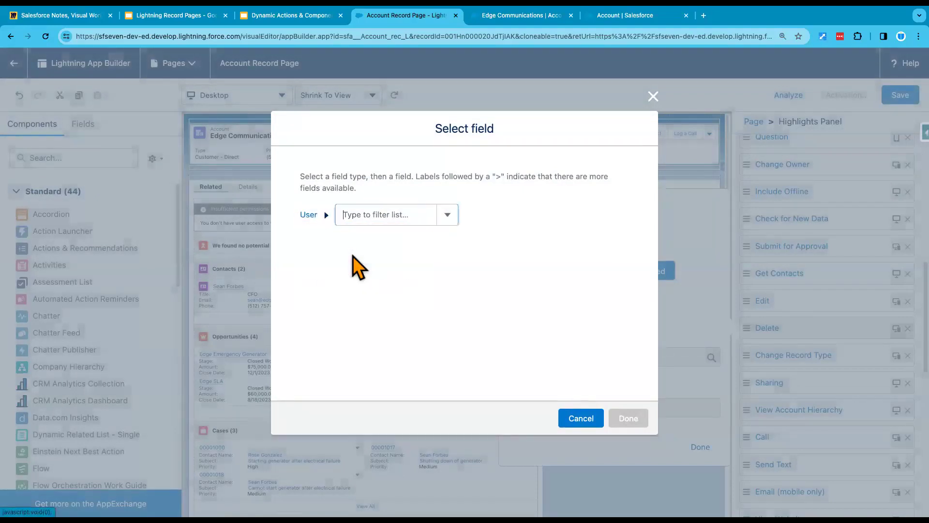
click(375, 217)
scroll(385, 303, down, 3)
scroll(387, 303, down, 5)
scroll(387, 303, down, 6)
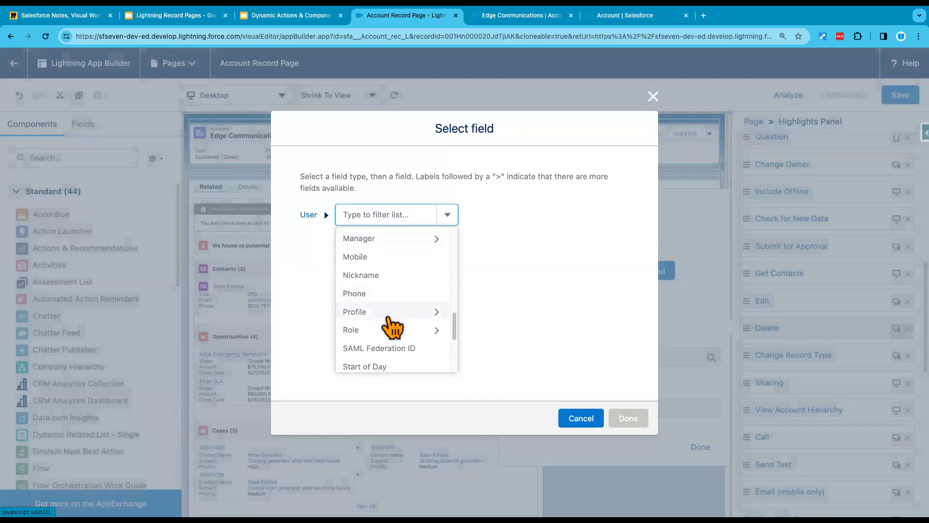
click(398, 315)
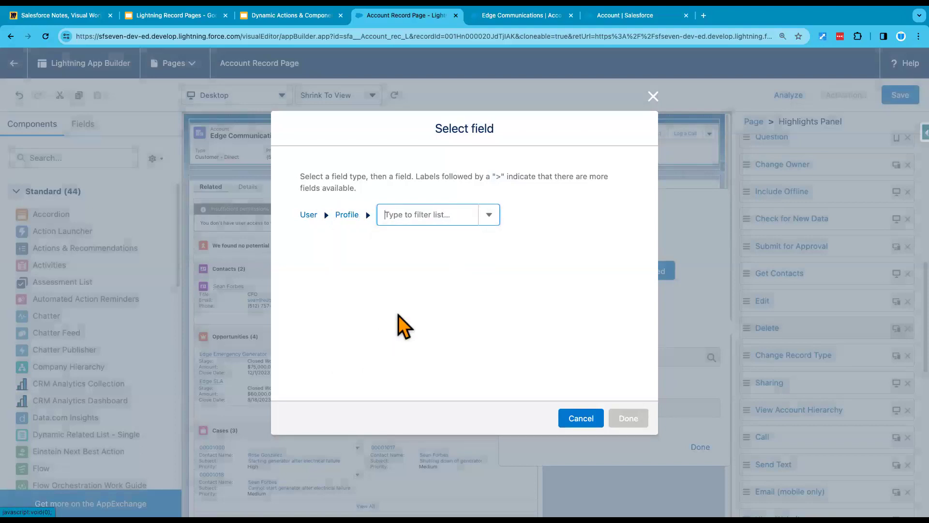
click(415, 214)
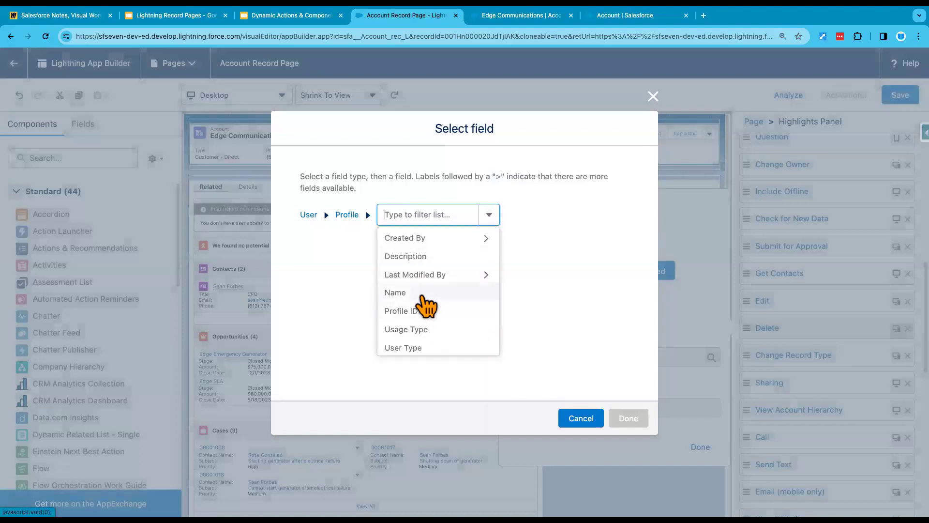
click(422, 295)
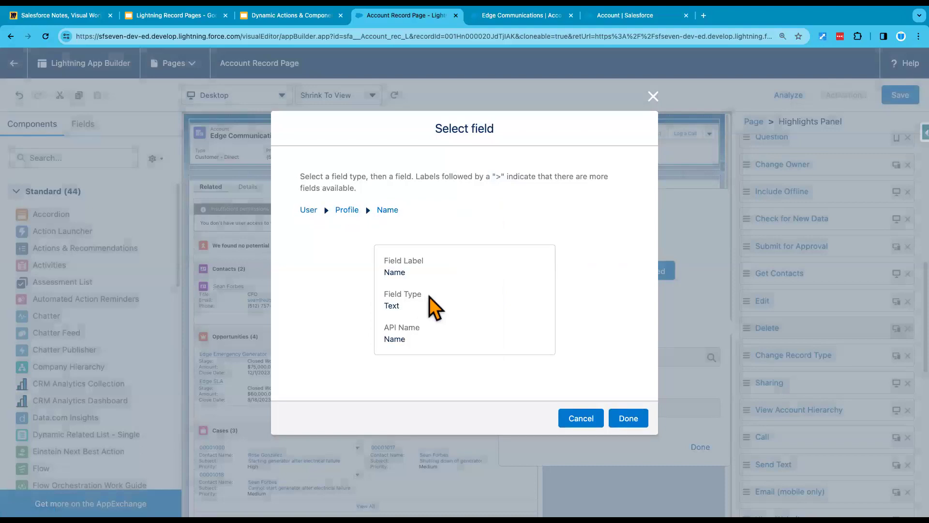
click(629, 419)
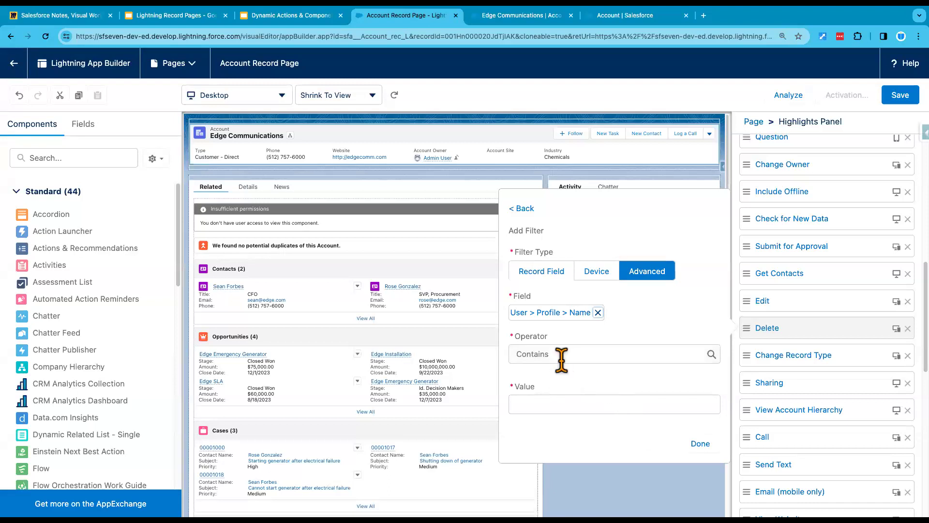
Set the filter's operator to Equal and its value to System Administrator
click(561, 354)
click(556, 401)
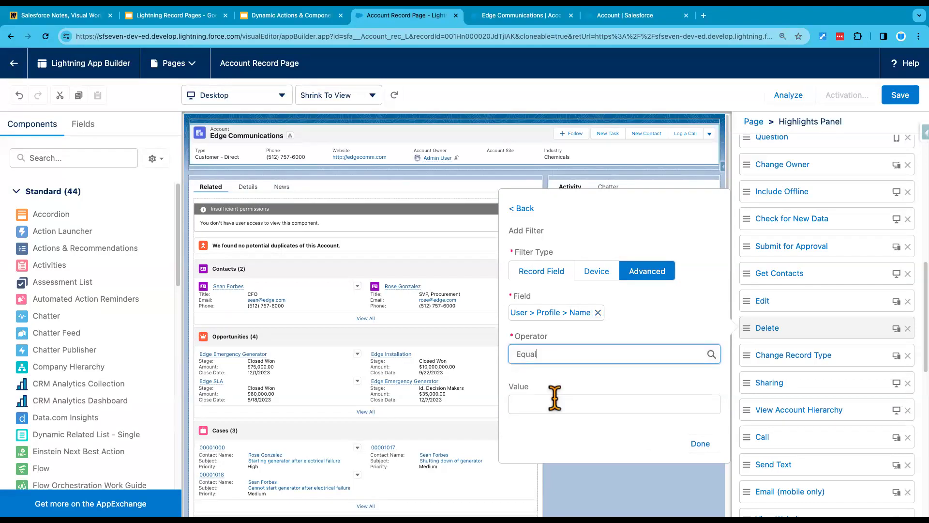
click(551, 402)
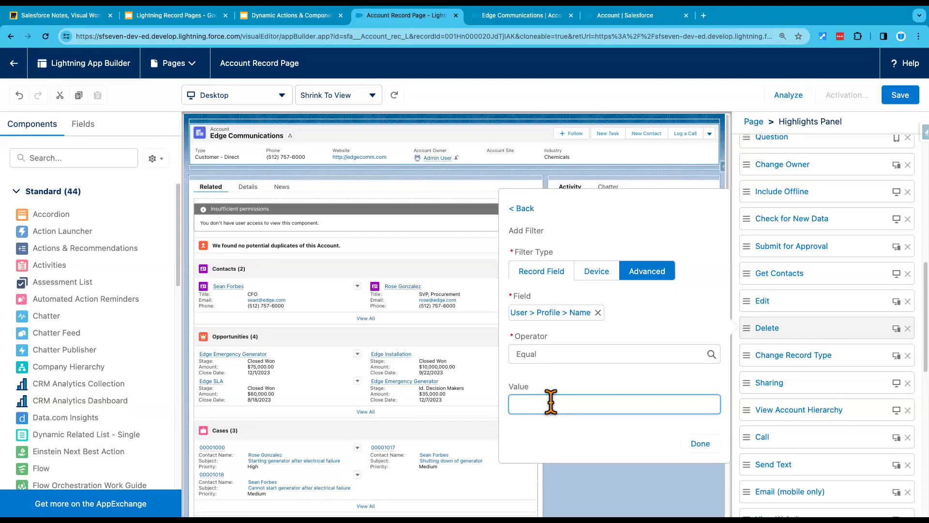
text(System Adminitrator)
click(568, 430)
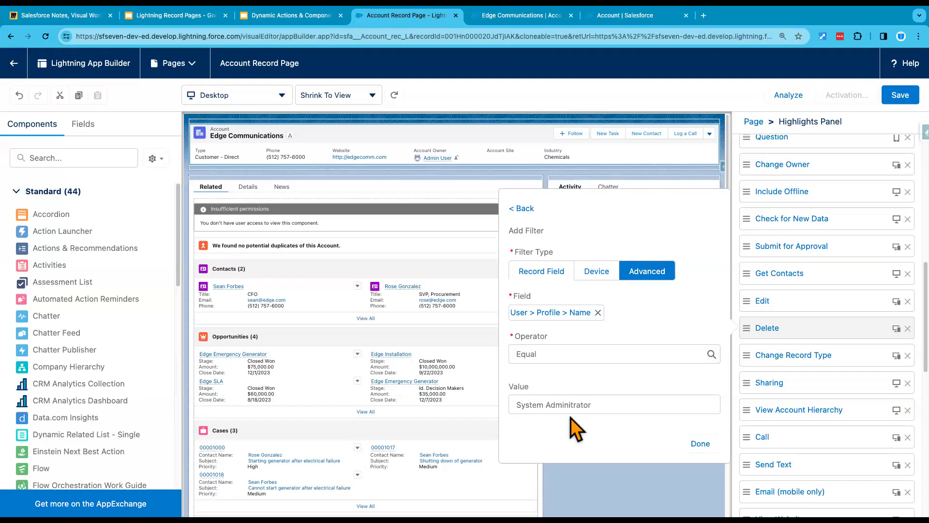
click(570, 404)
text(s)
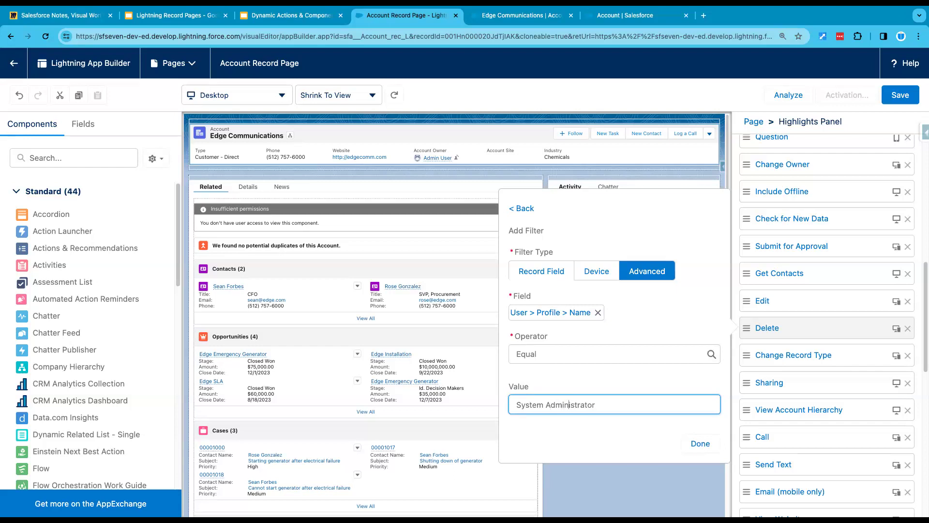
click(586, 442)
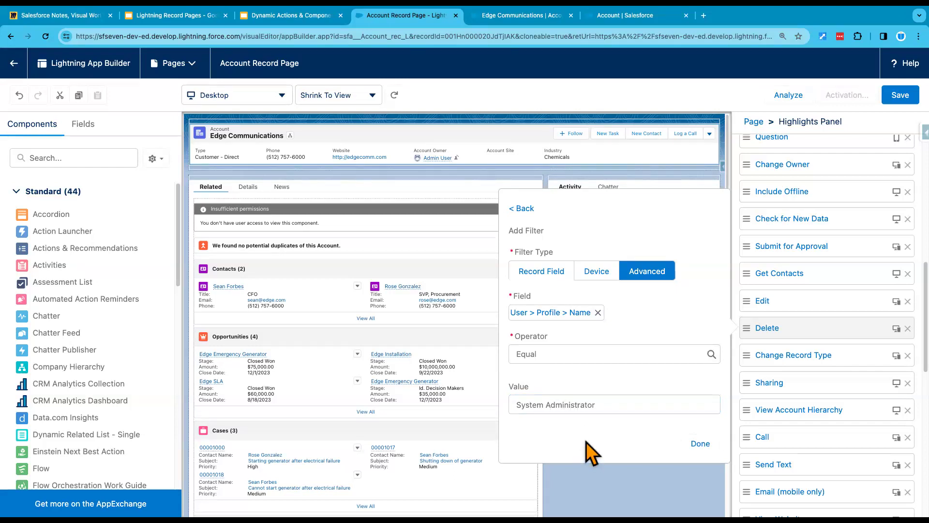
Check the filter value's spelling against the System Administrator profile in the Account page layout assignments, and return to the filter
click(633, 18)
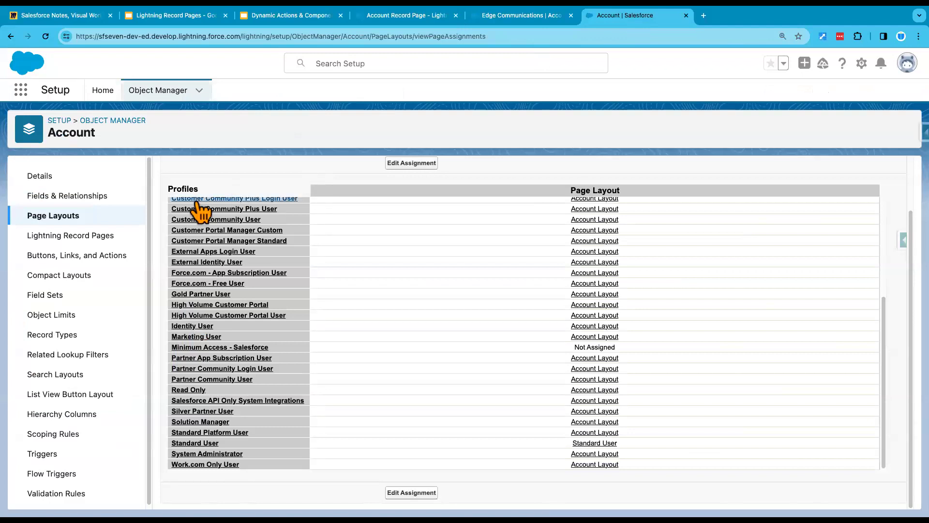
triple_click(170, 454)
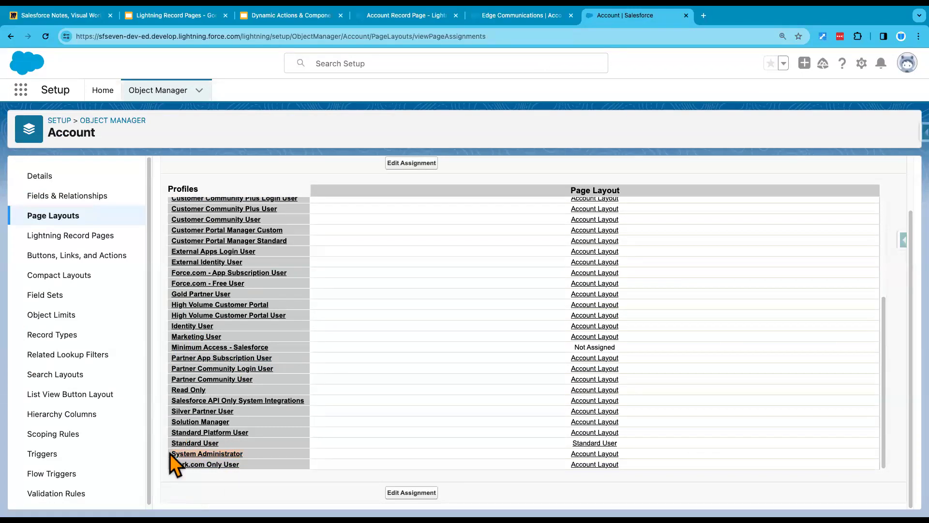
click(516, 19)
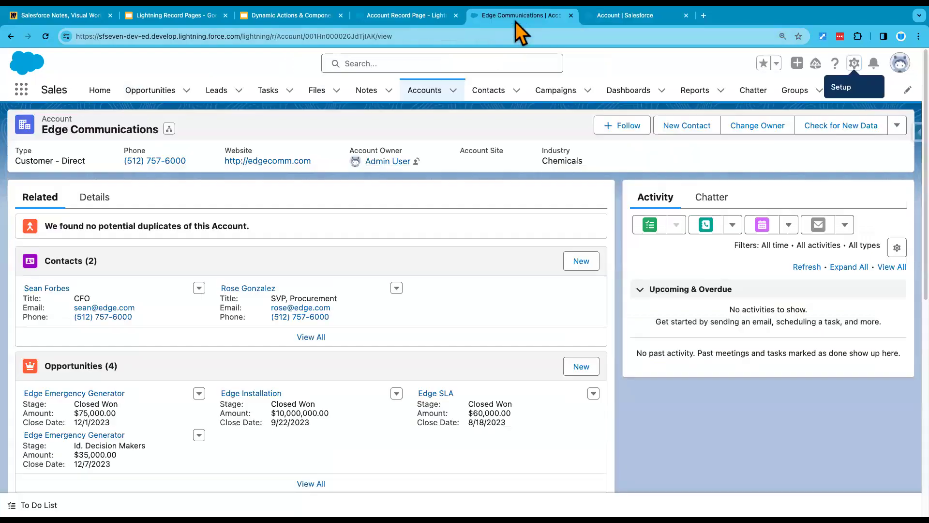
click(412, 20)
triple_click(604, 404)
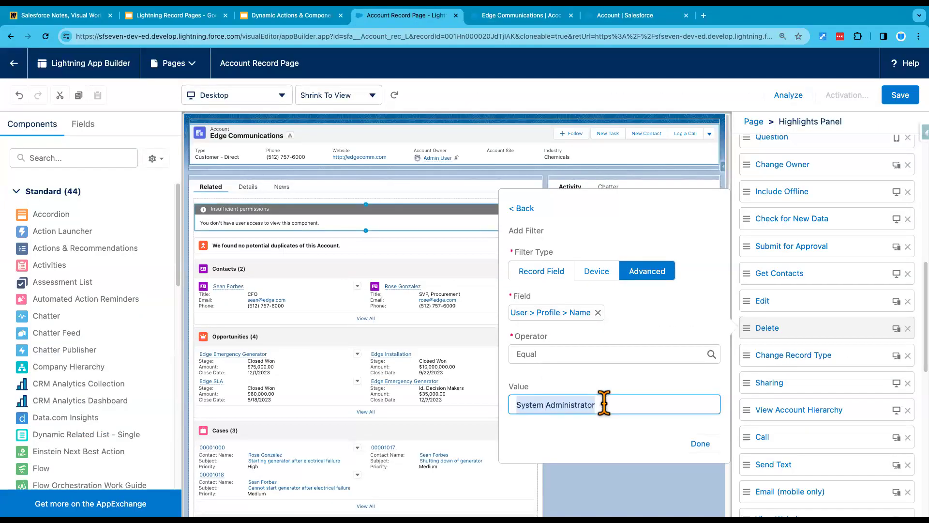
click(603, 404)
click(597, 423)
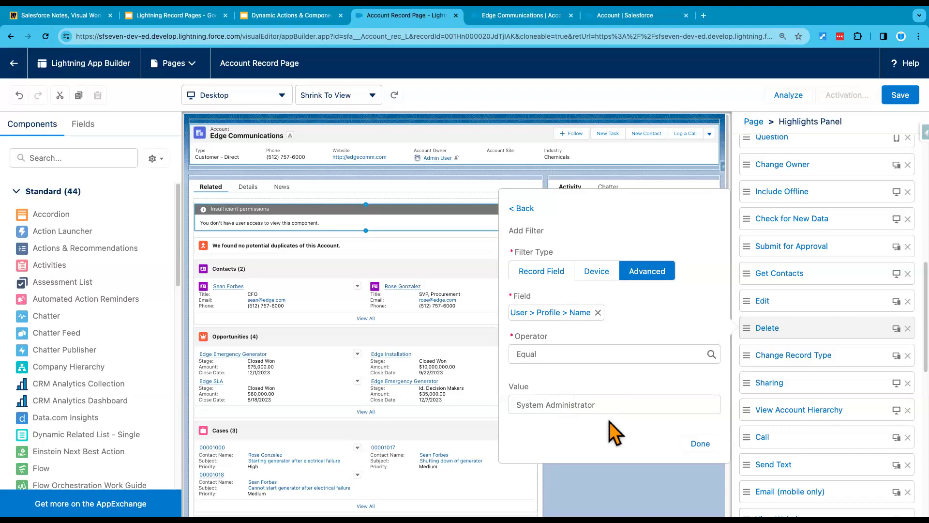
Confirm the Delete action's visibility filter and save the Account Record Page
click(699, 443)
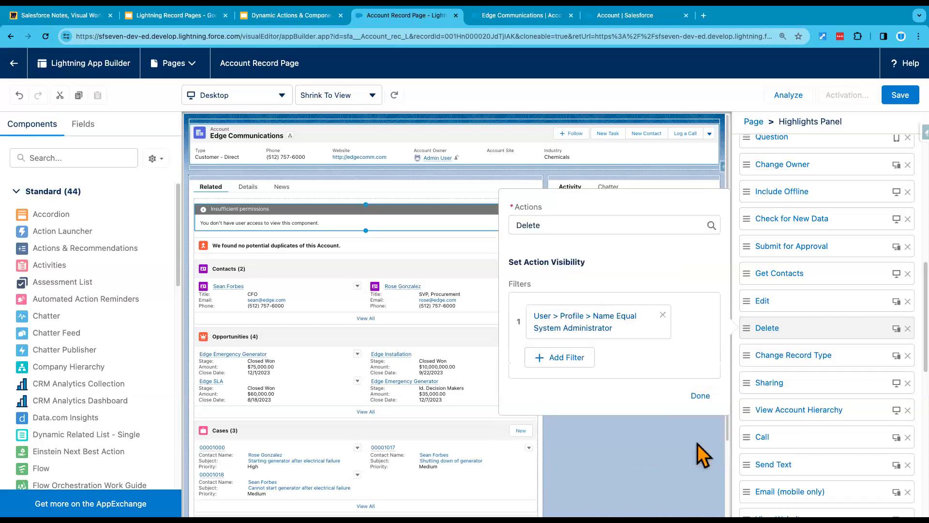
click(701, 396)
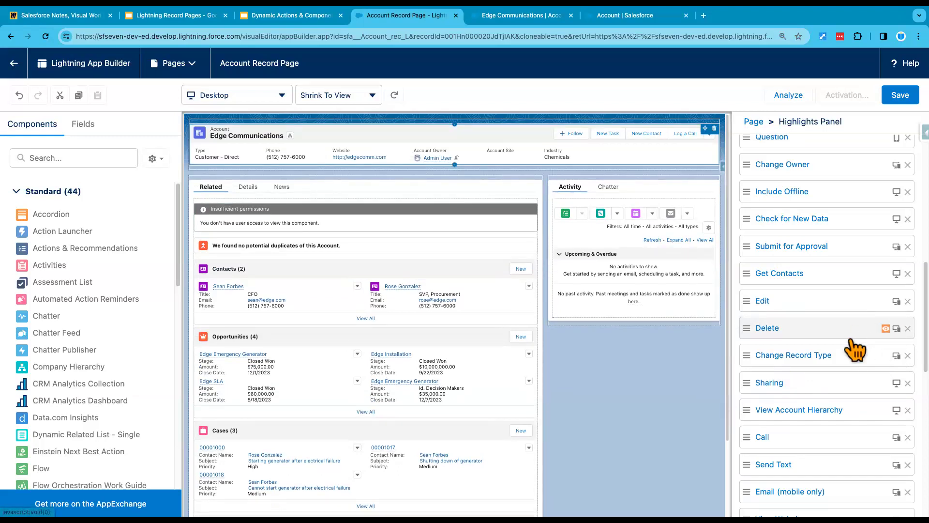
click(904, 96)
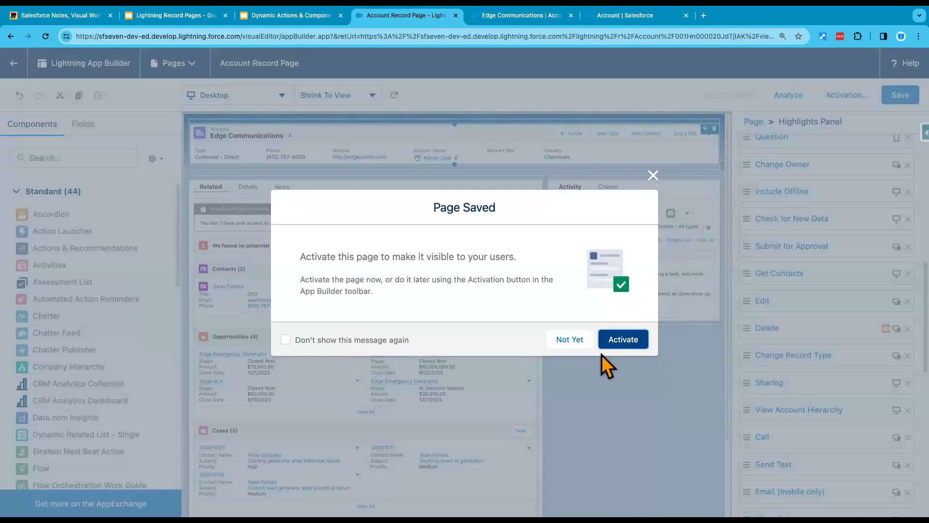
Activate the Account Record Page as the org default for desktop and phone
click(623, 340)
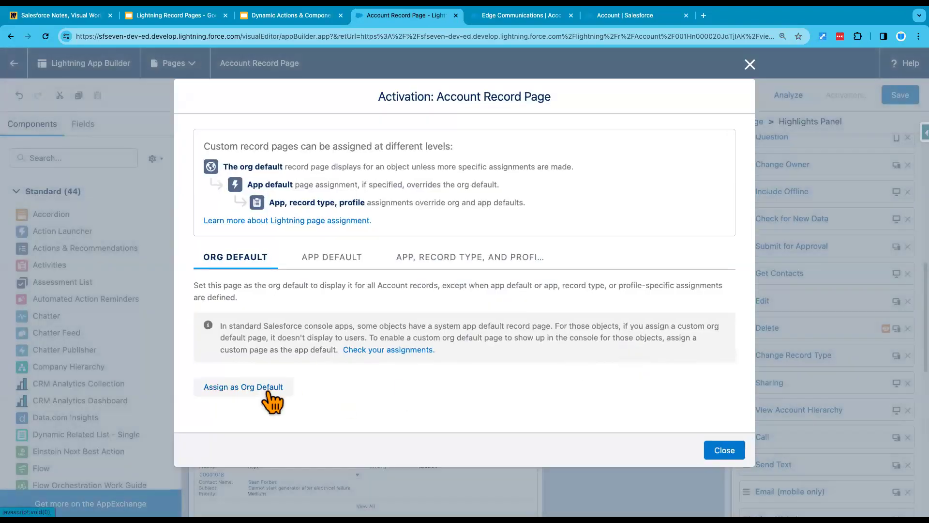
click(269, 329)
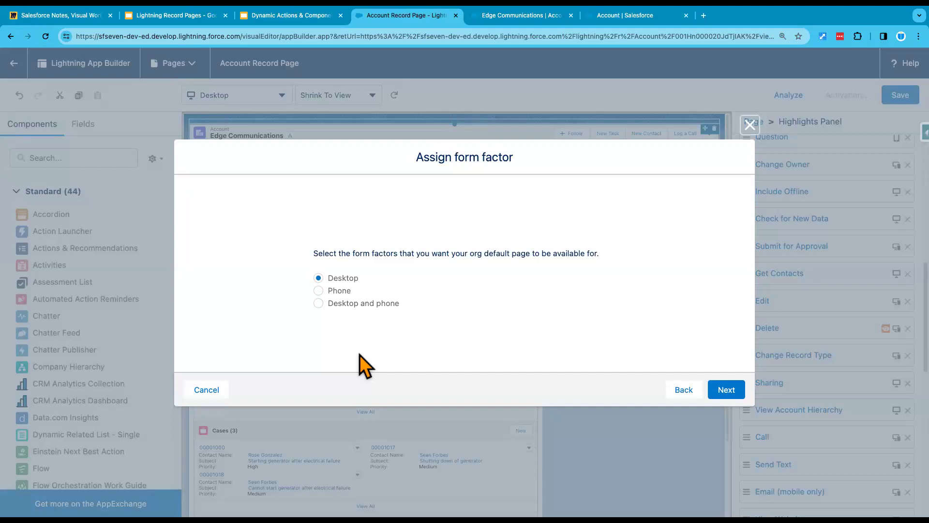
click(357, 305)
click(728, 390)
click(723, 365)
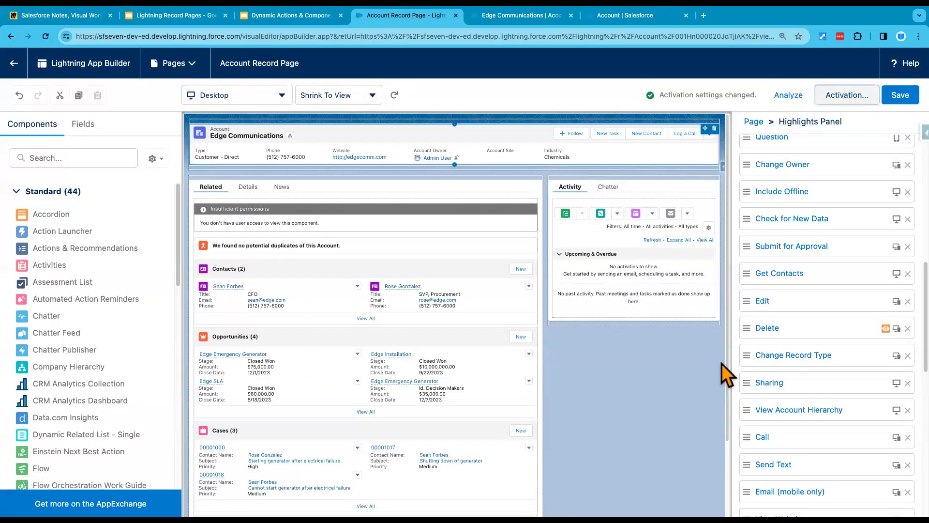
Save the activated page again and exit the App Builder to the Edge Communications record
click(899, 95)
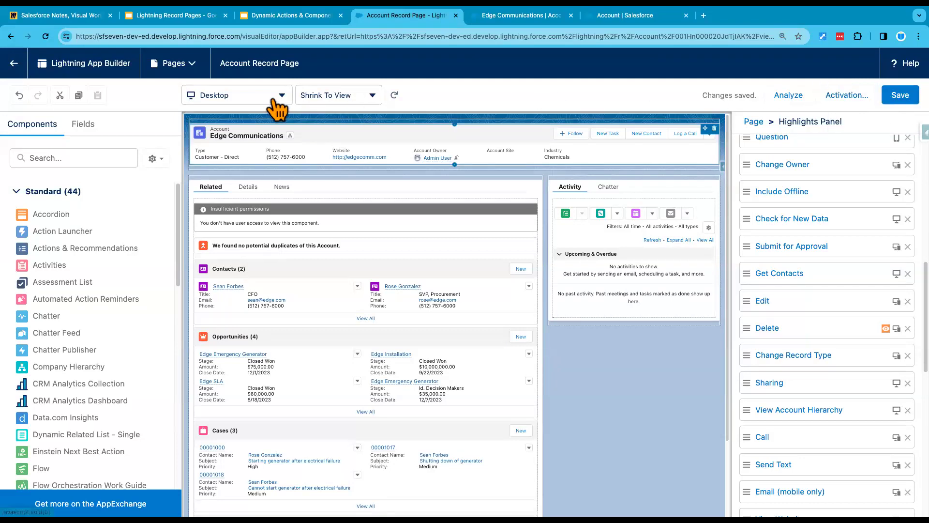
click(14, 63)
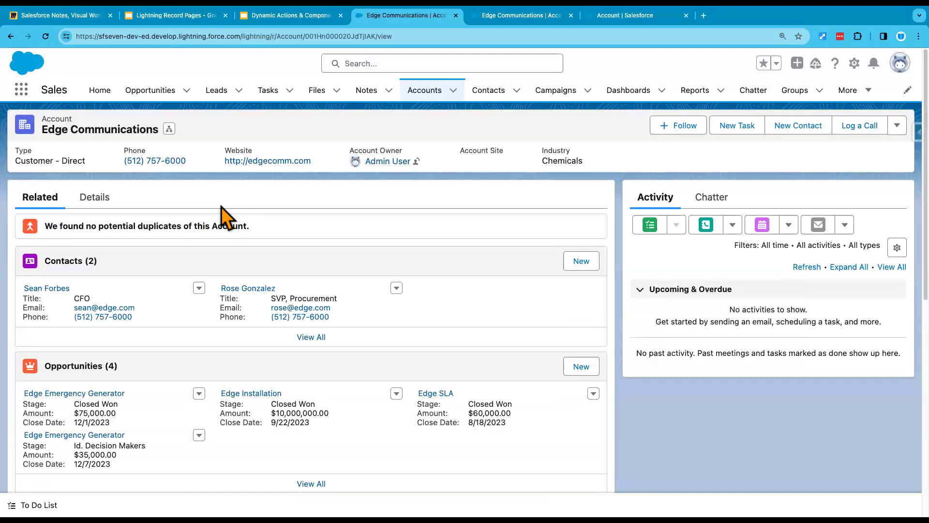
Check the Edge Communications record's additional actions for Delete as the admin, reloading the page and checking again
click(897, 125)
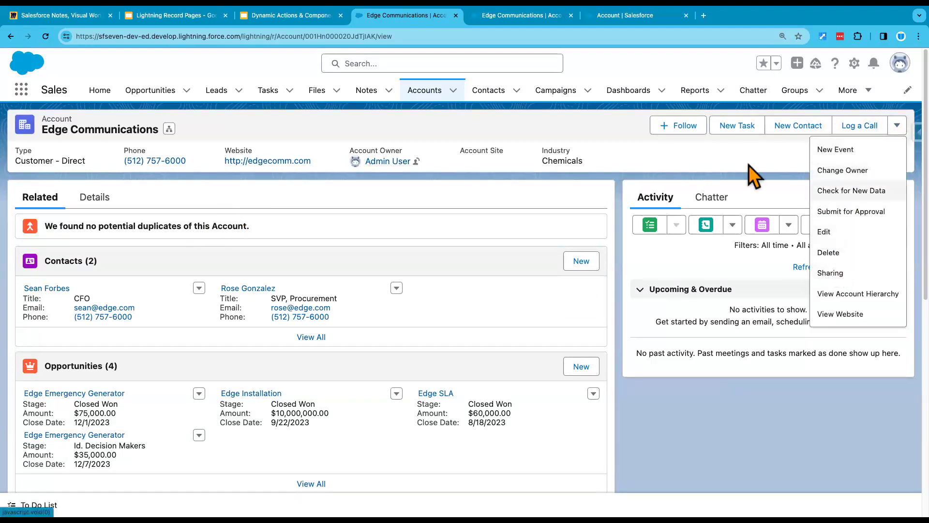
click(709, 161)
click(44, 36)
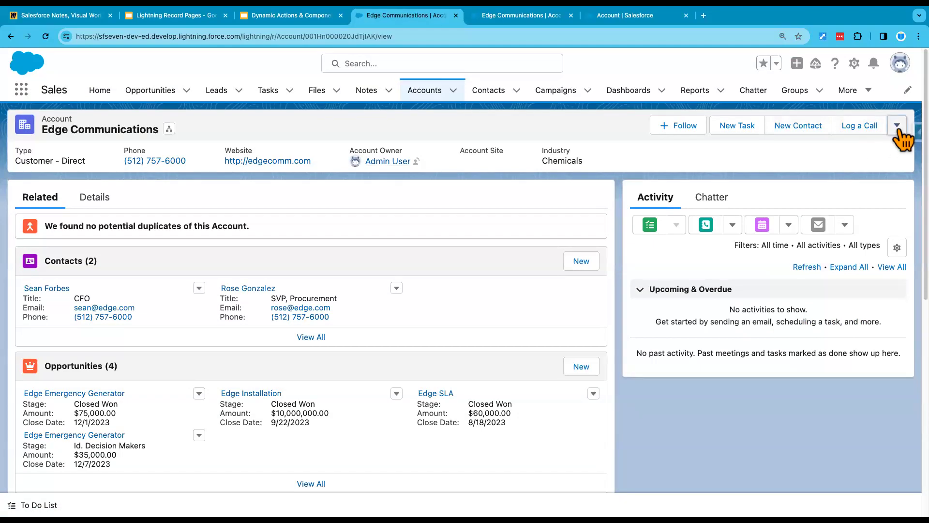
click(896, 126)
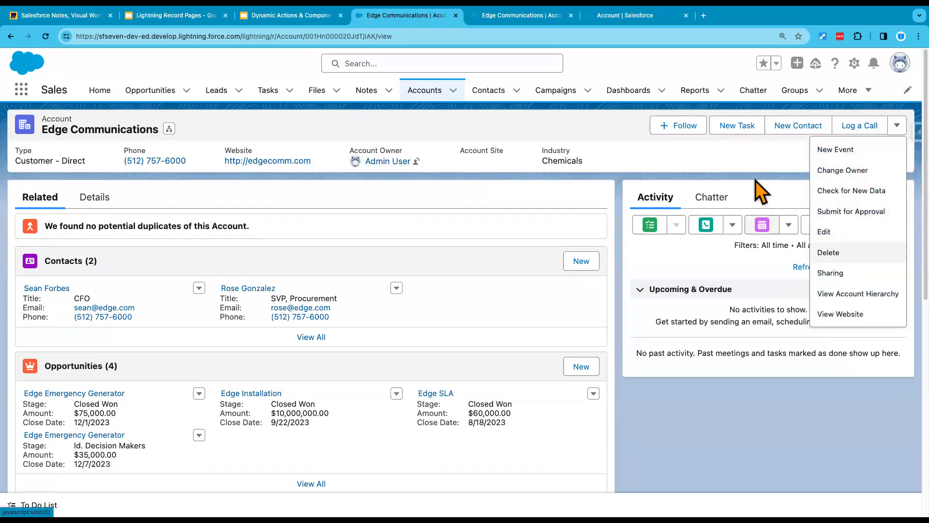
click(744, 155)
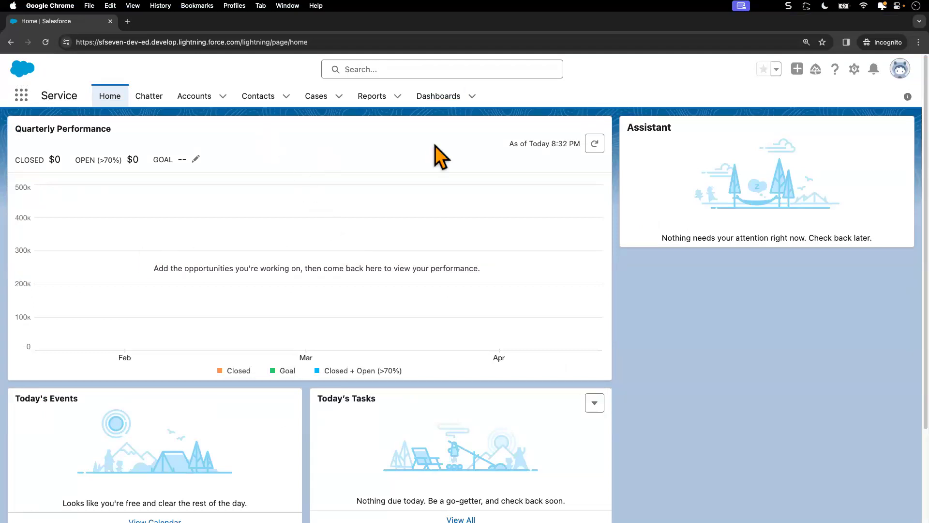
In the incognito session of the test user, reload the home page and open the Dickenson plc account record
click(47, 43)
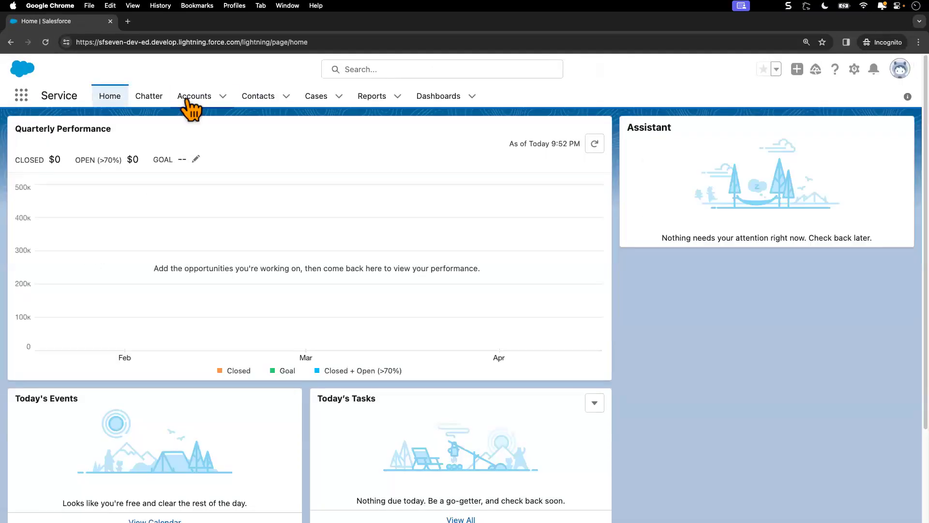
click(193, 102)
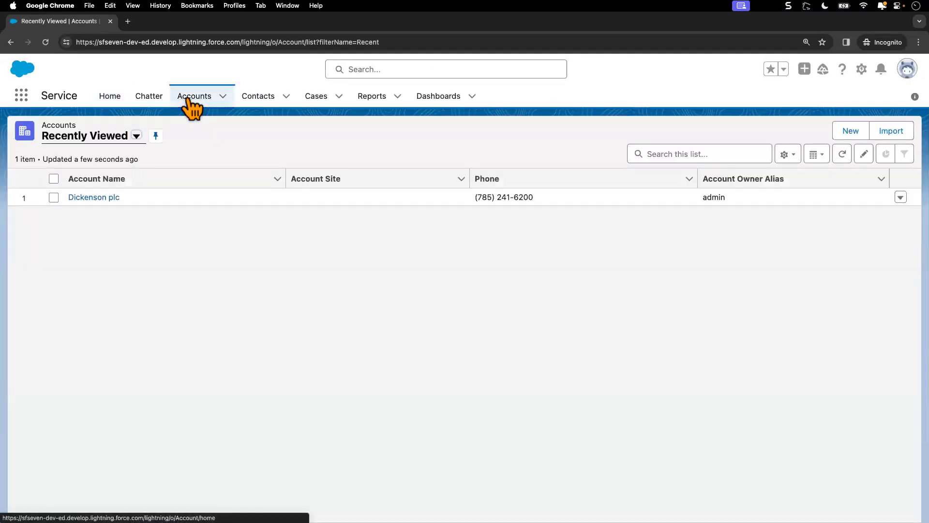
click(100, 198)
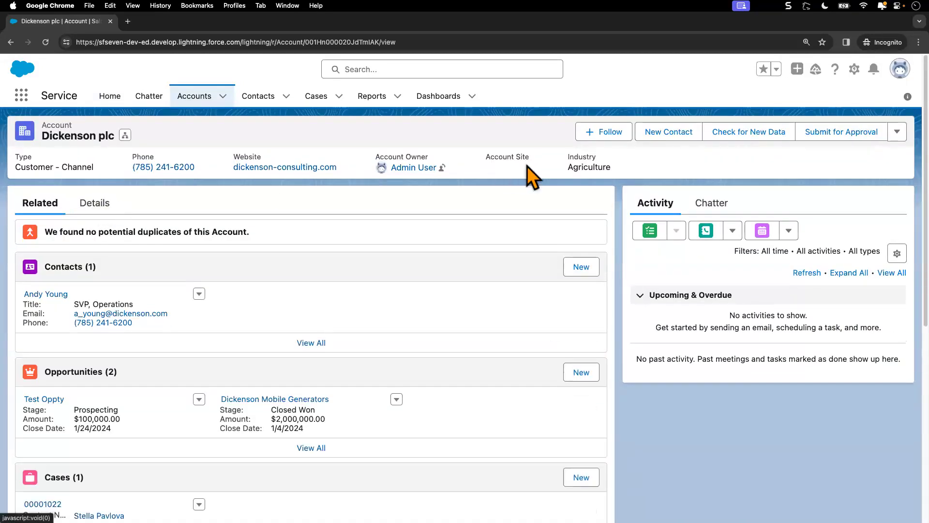
Dismiss the New Settings for Record Pages prompt and check the Dickenson plc record's additional actions for Delete
click(896, 139)
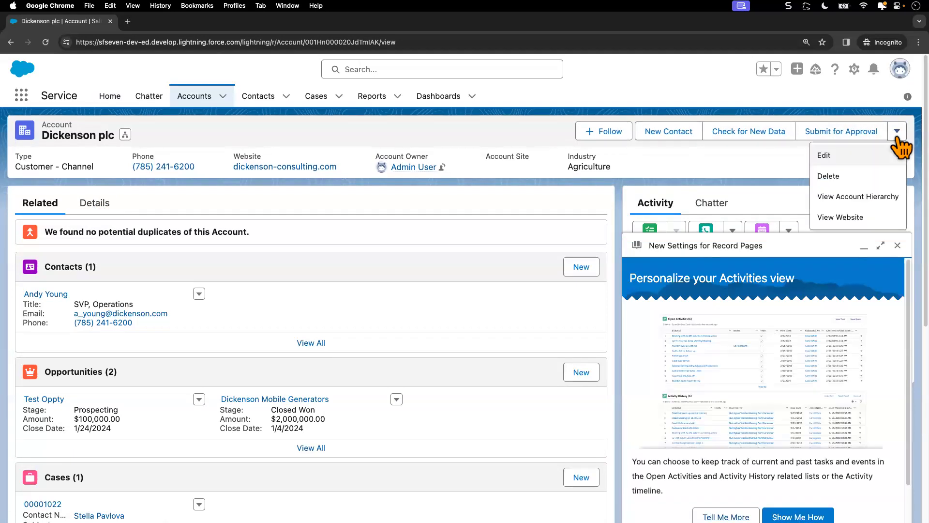
click(897, 246)
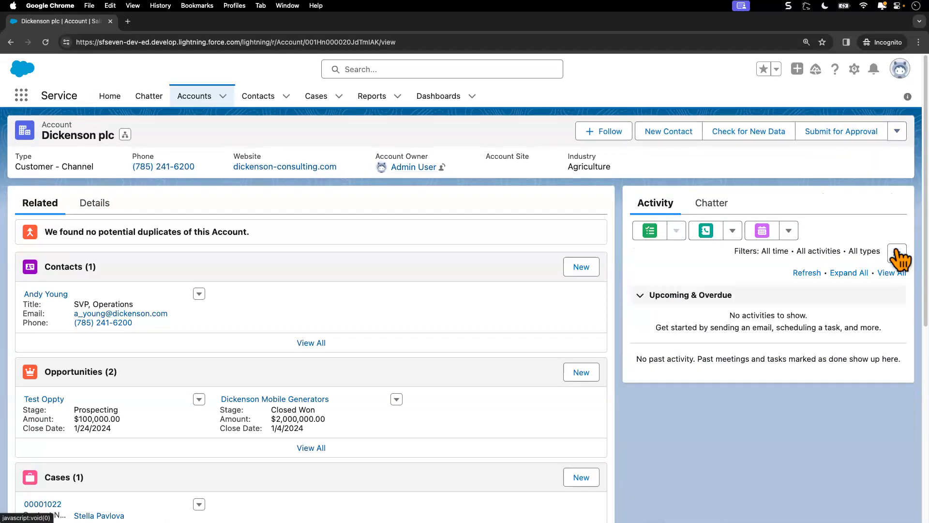
click(896, 138)
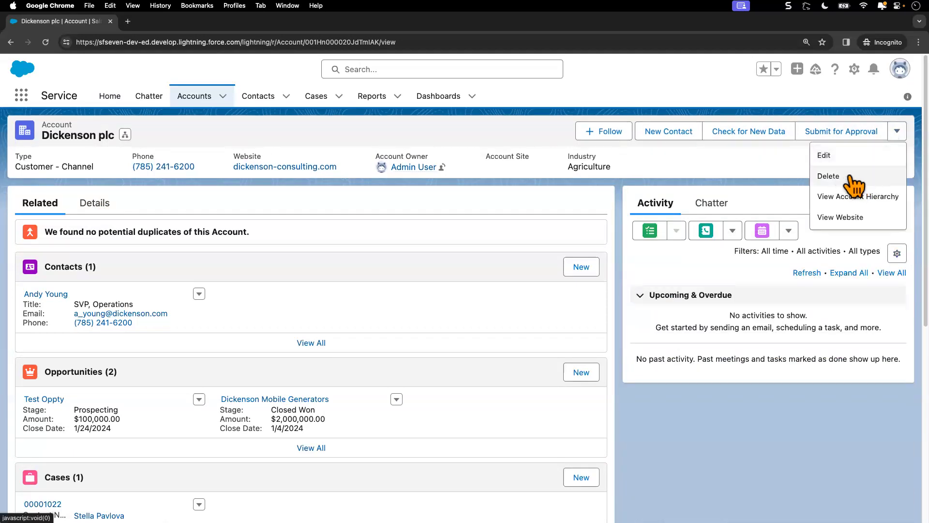
click(763, 182)
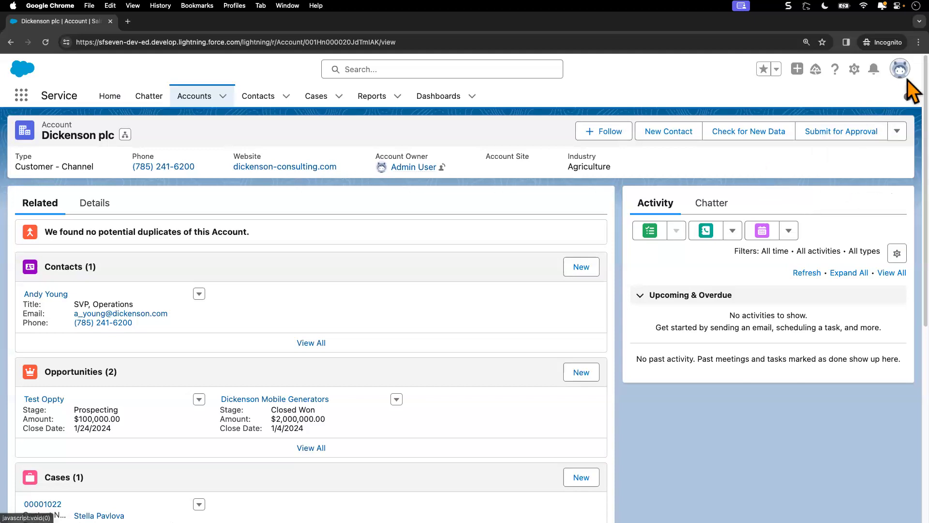
Change the test user's display density to Comfy and refresh the page
click(898, 70)
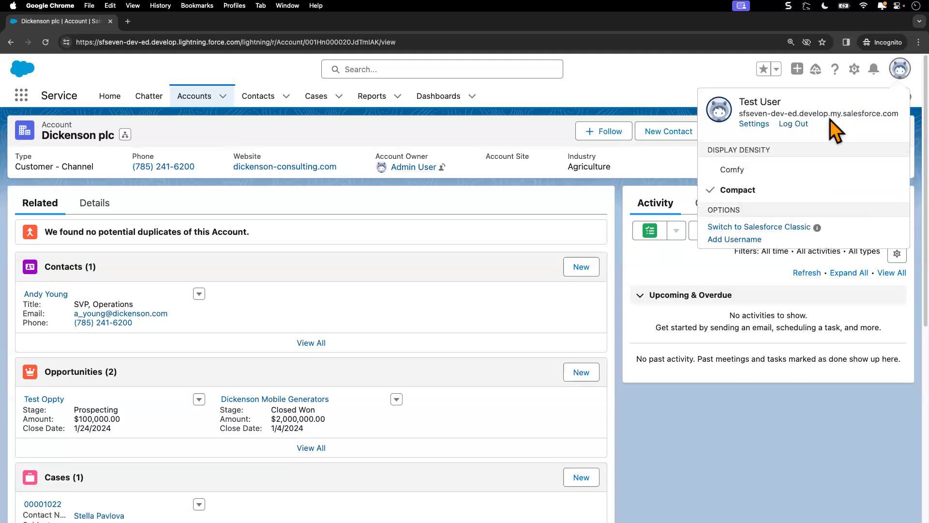
click(745, 175)
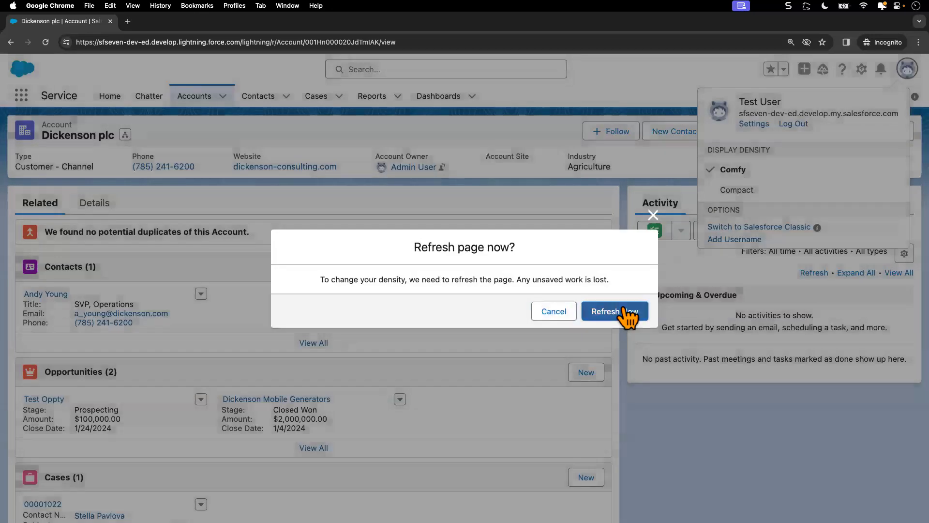
click(628, 313)
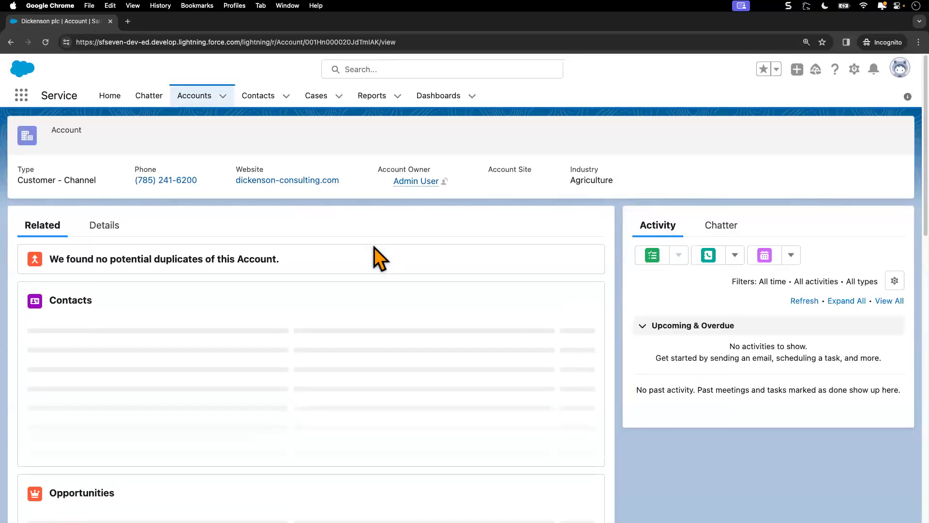
Examine the additional actions on the refreshed Dickenson plc record to see whether Delete is offered to the test user
click(894, 137)
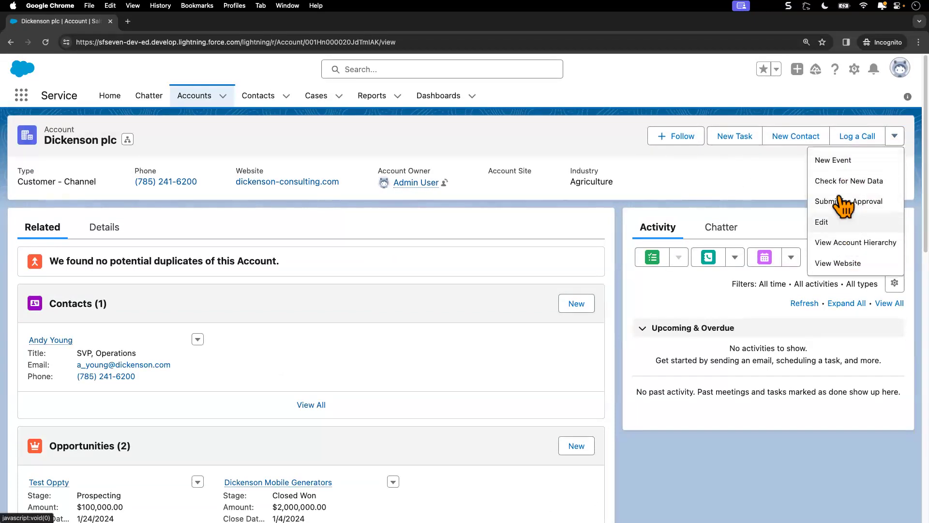
click(773, 188)
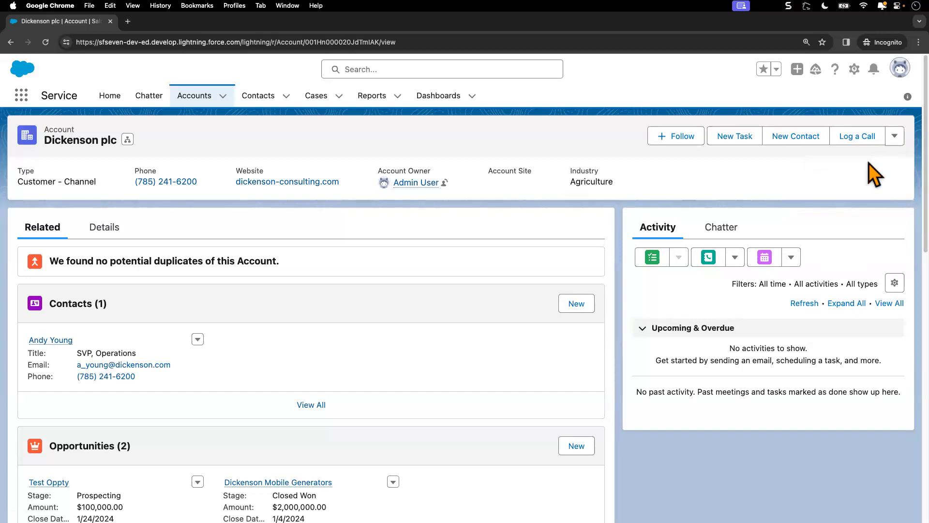
click(895, 138)
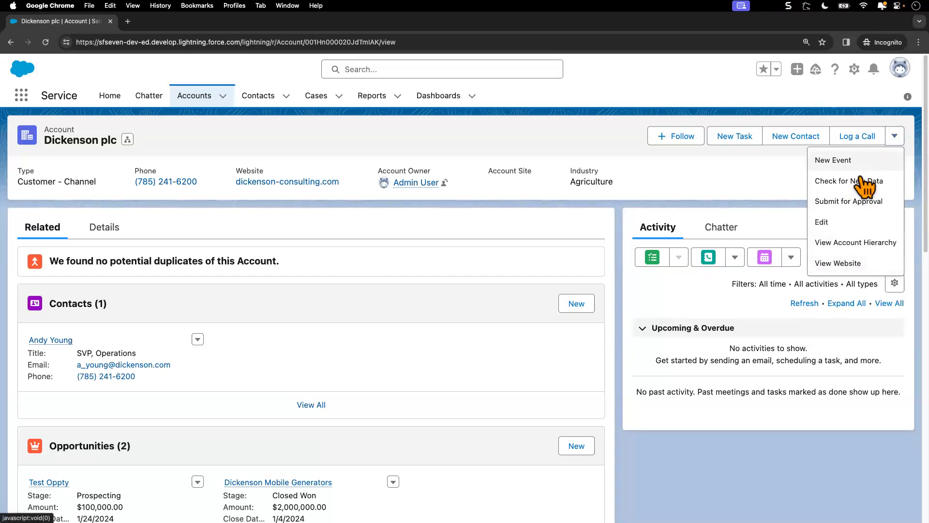
click(765, 169)
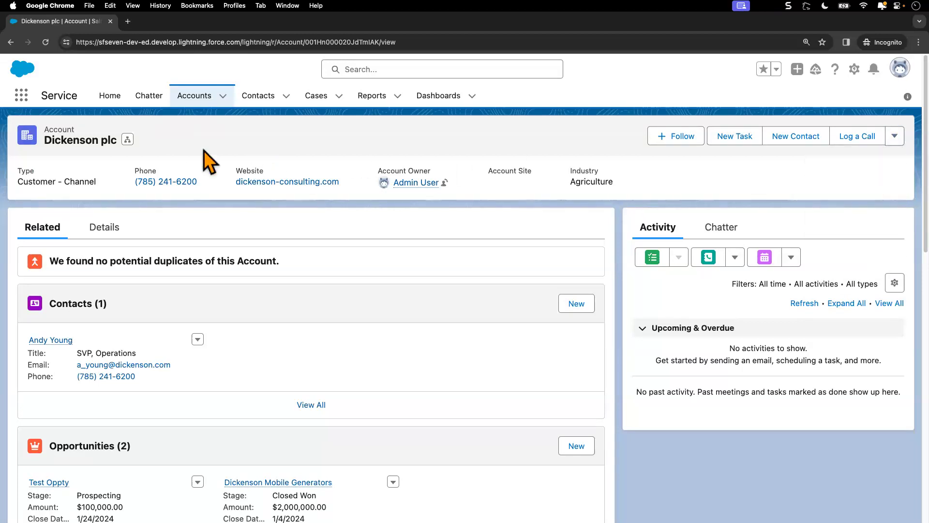
click(895, 138)
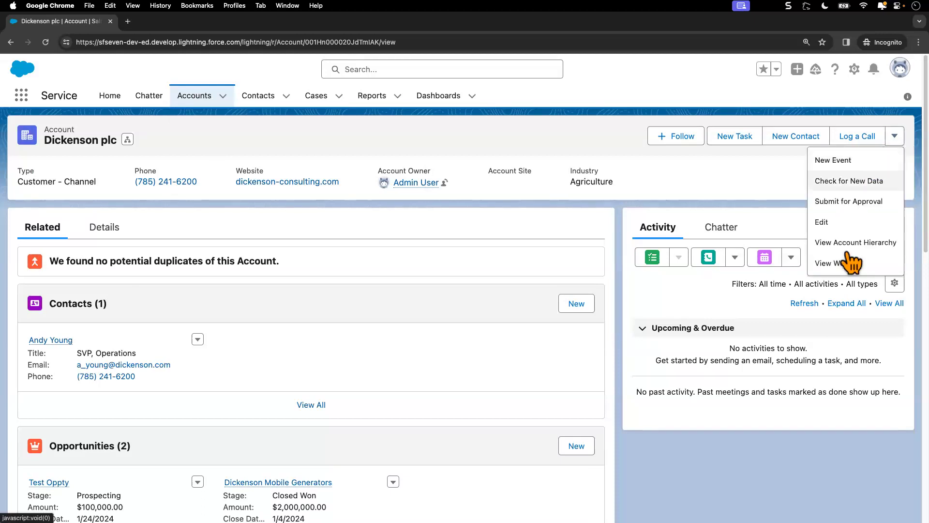
click(760, 191)
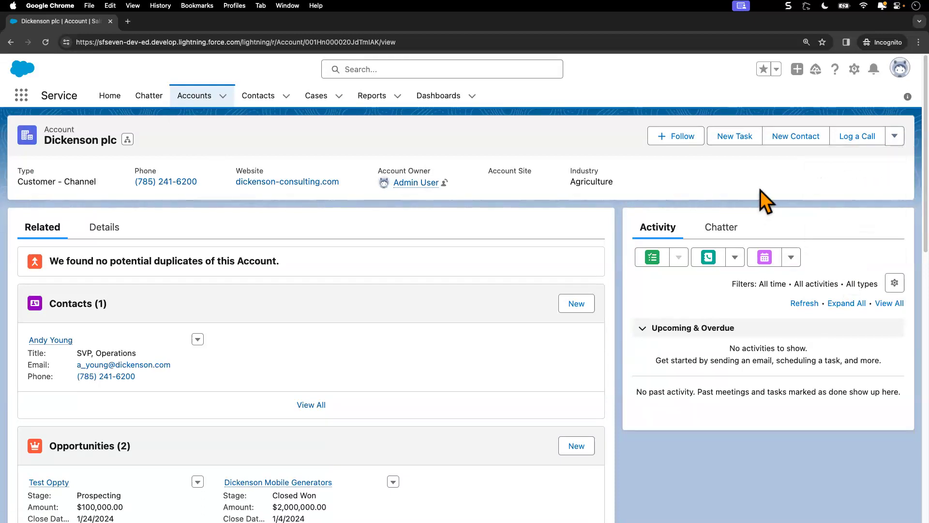
Compare with the additional actions on the admin's Edge Communications record, and return to the test user's Dickenson plc record
key(ctrl+Left)
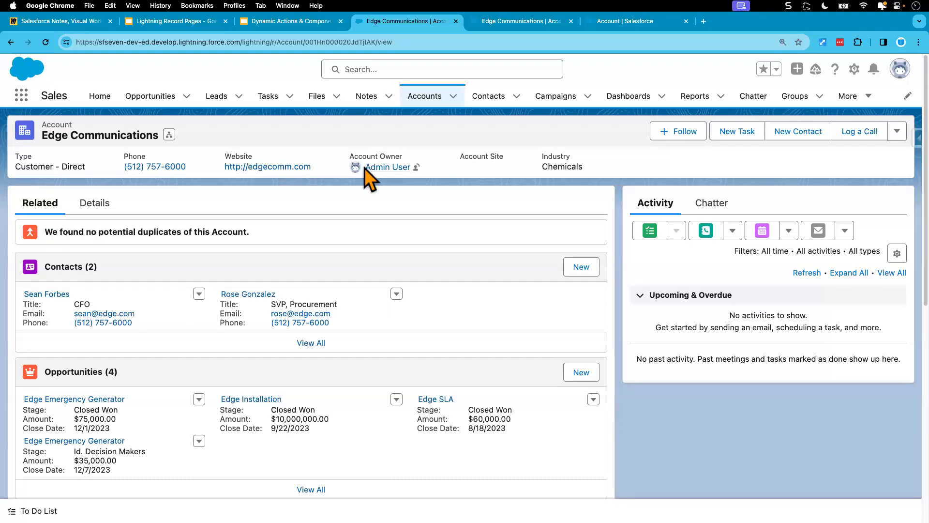
click(897, 131)
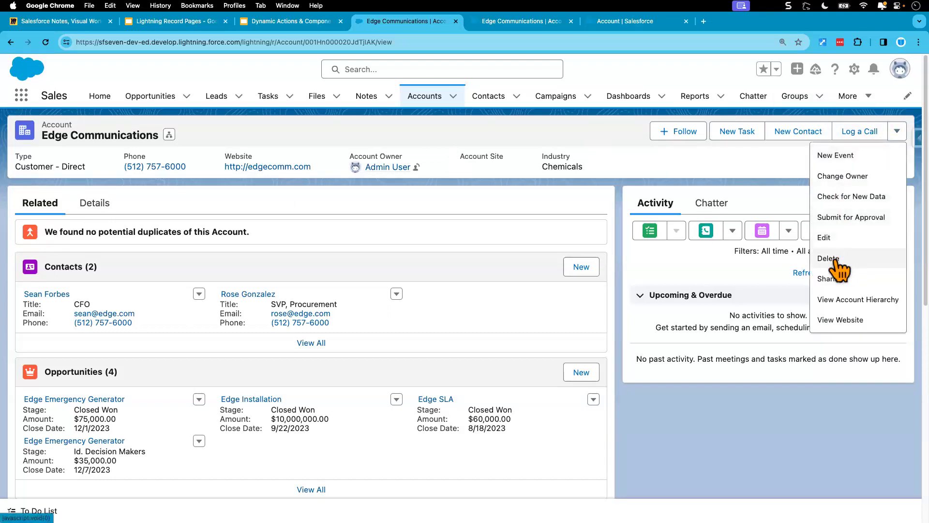
click(681, 162)
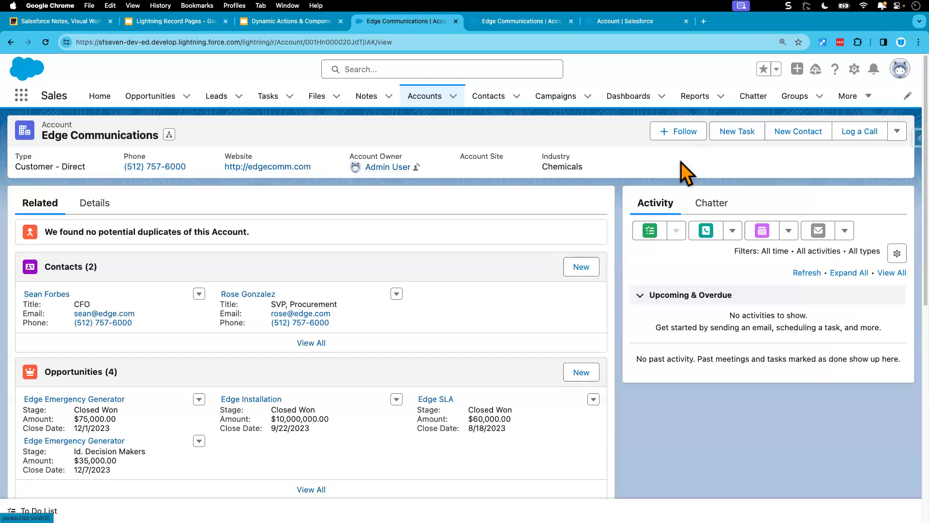
key(ctrl+Right)
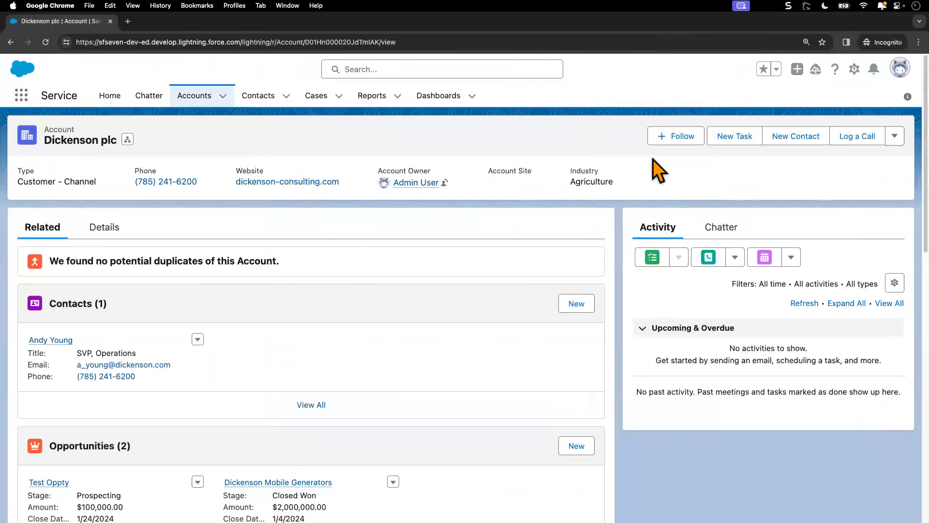